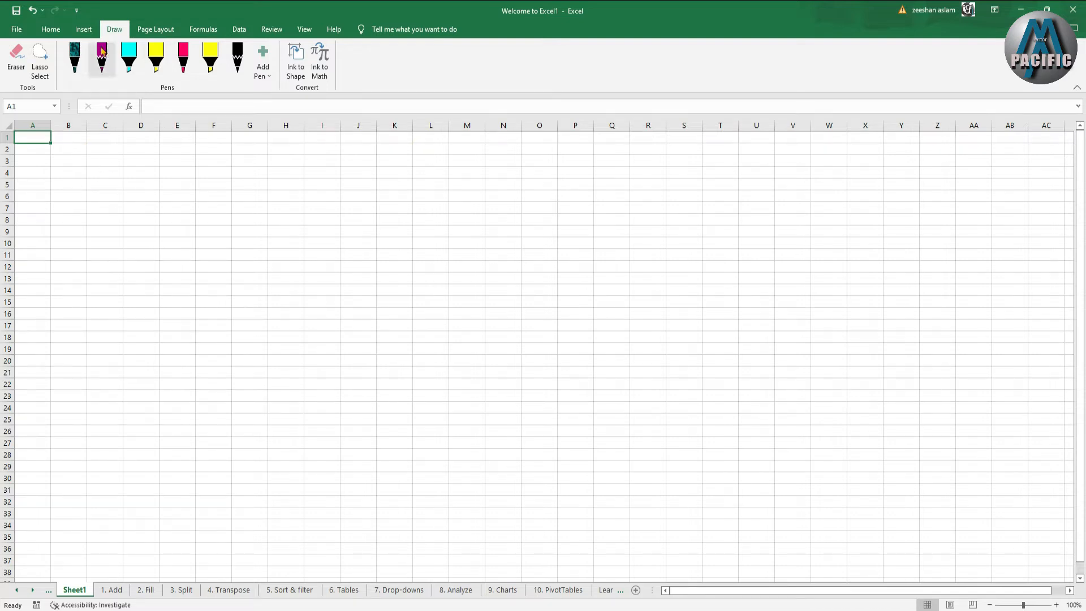
Try the Lasso Select tool over cells B8:D9 on the empty sheet.
click(85, 29)
click(113, 31)
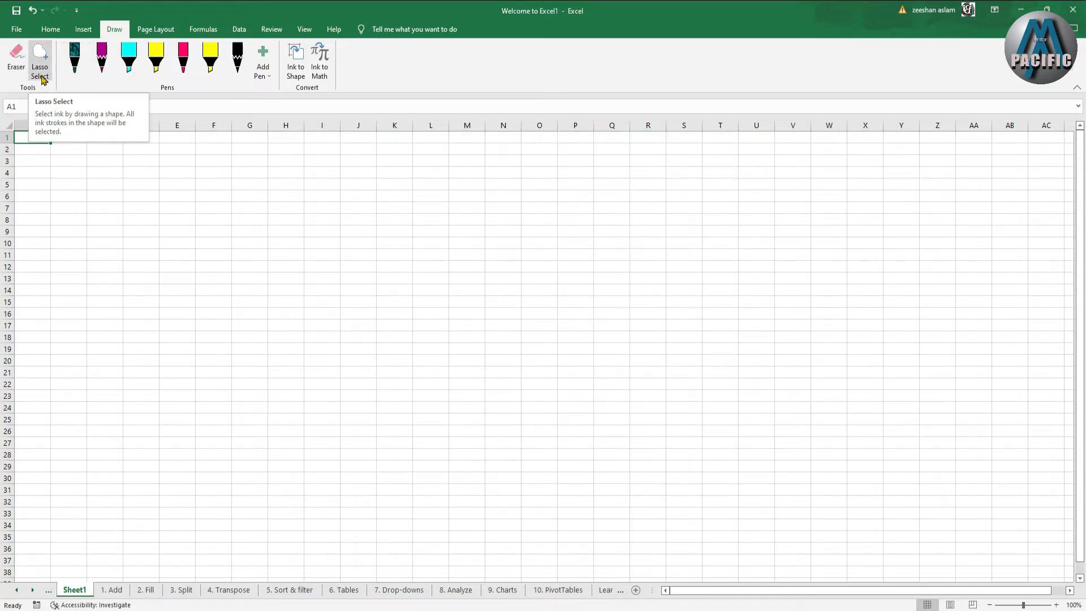
click(44, 73)
click(119, 198)
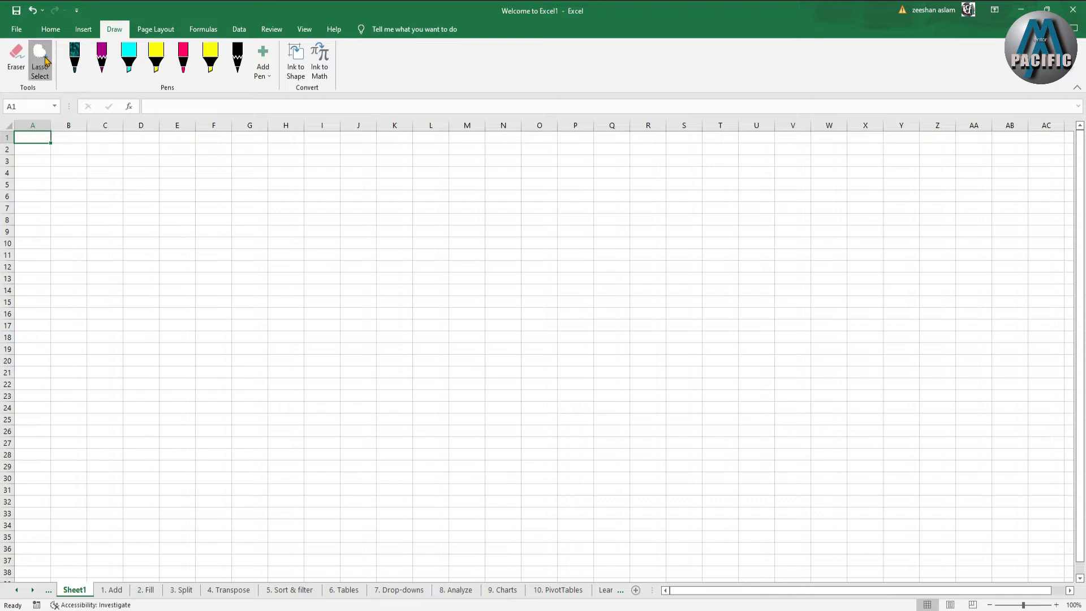
drag(68, 219, 142, 232)
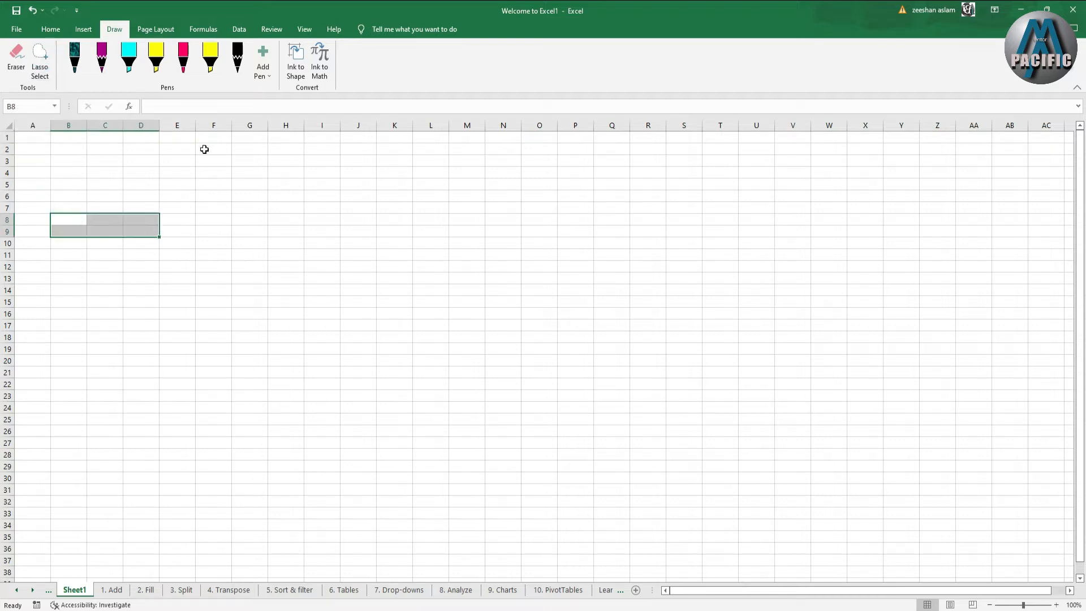
Enter the text pk in cell F5 and reselect that cell.
click(214, 182)
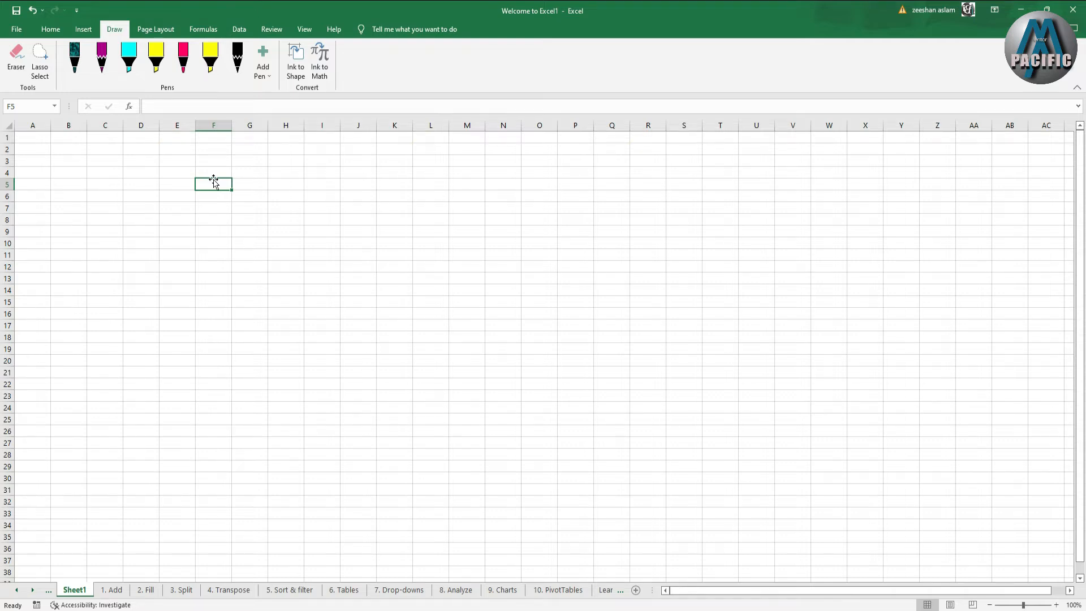
text(pk)
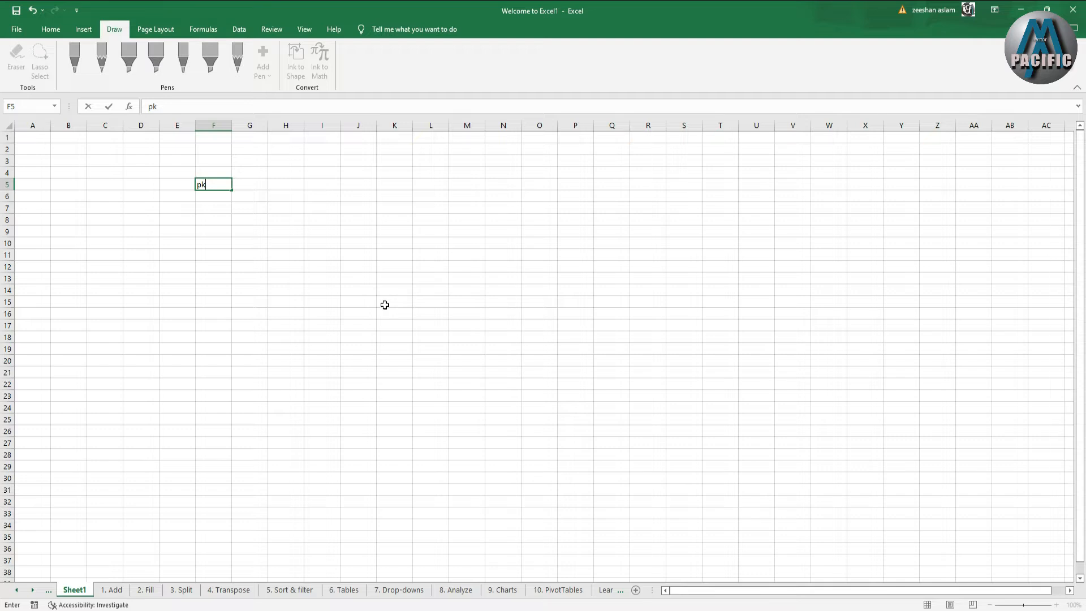
click(382, 304)
click(217, 184)
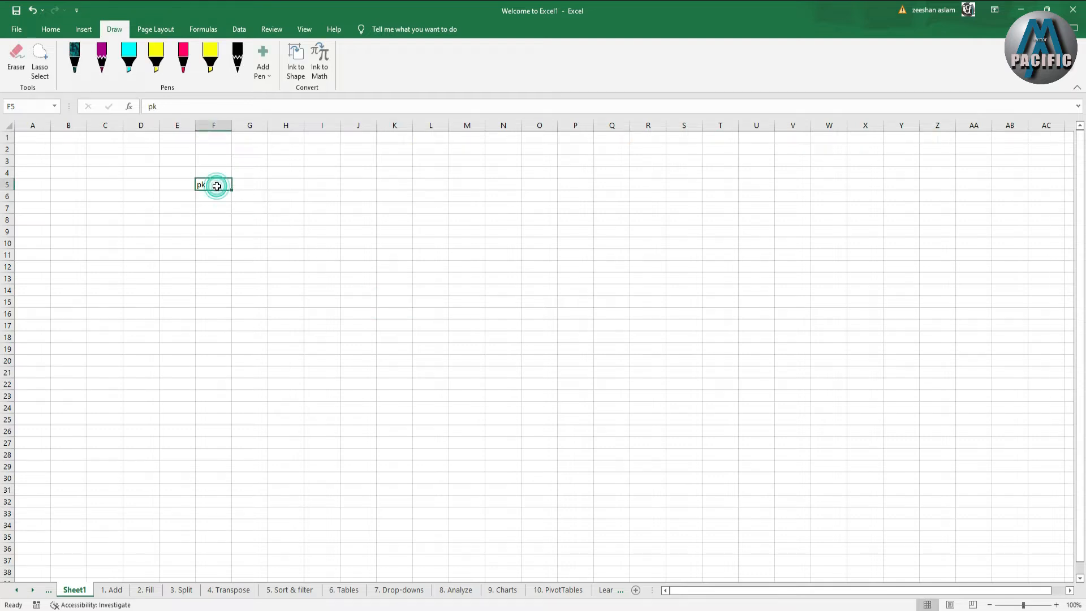
Choose the second yellow highlighter, keep its colour yellow and set it to the greatest thickness.
click(207, 55)
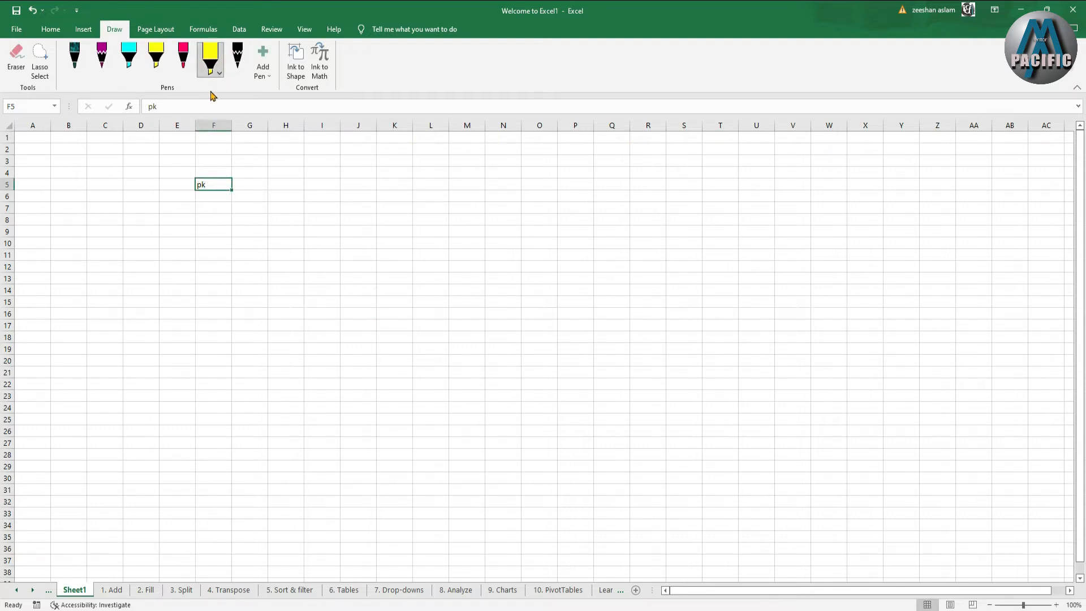
click(220, 73)
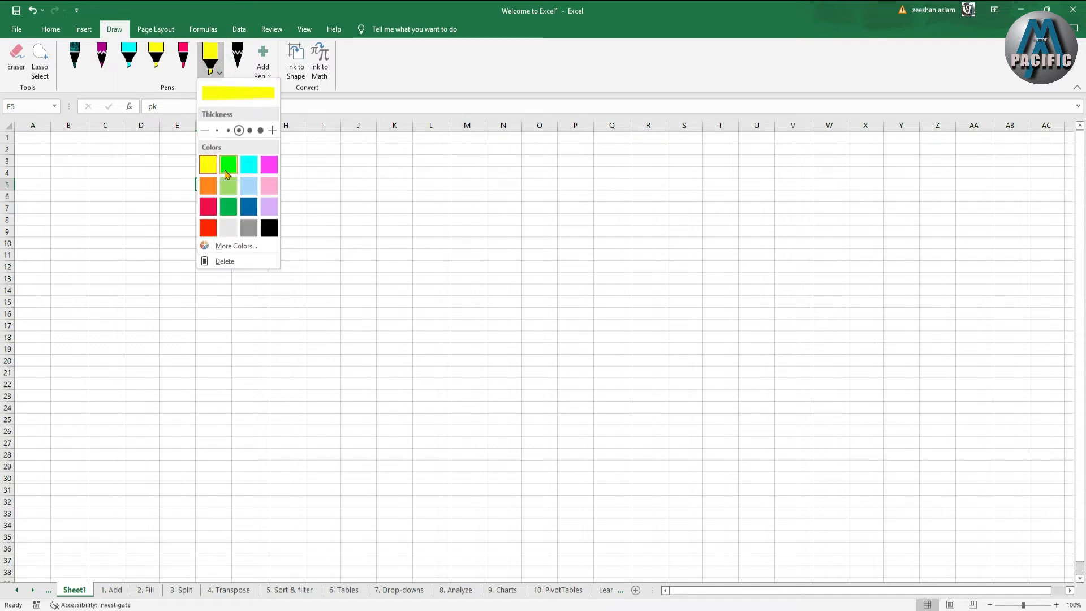
click(225, 168)
click(208, 170)
click(261, 130)
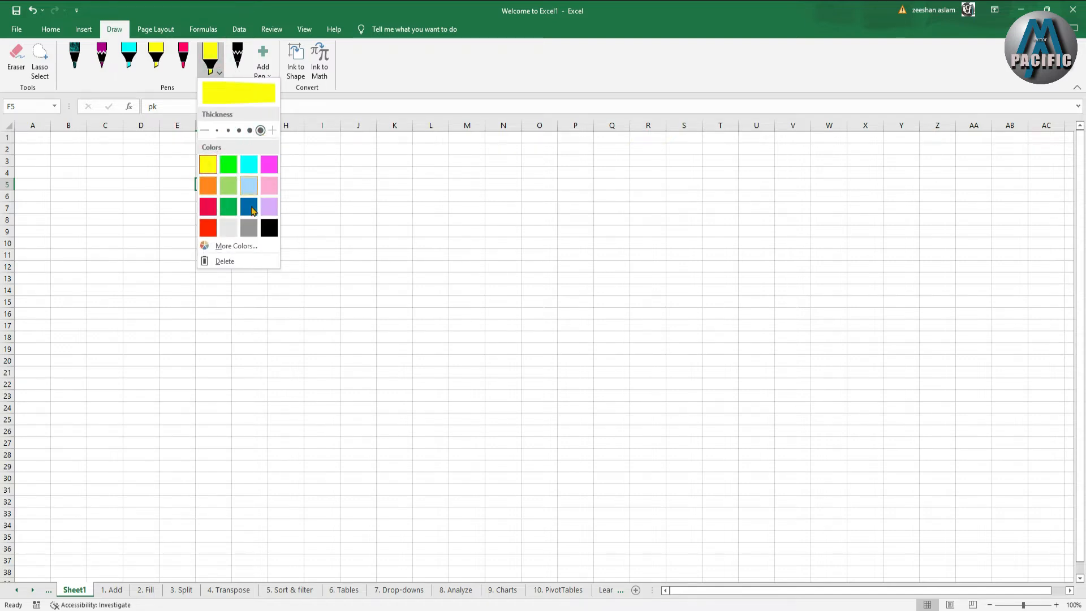
Highlight cell F5 and draw wide freehand yellow strokes from it across to column M.
click(312, 185)
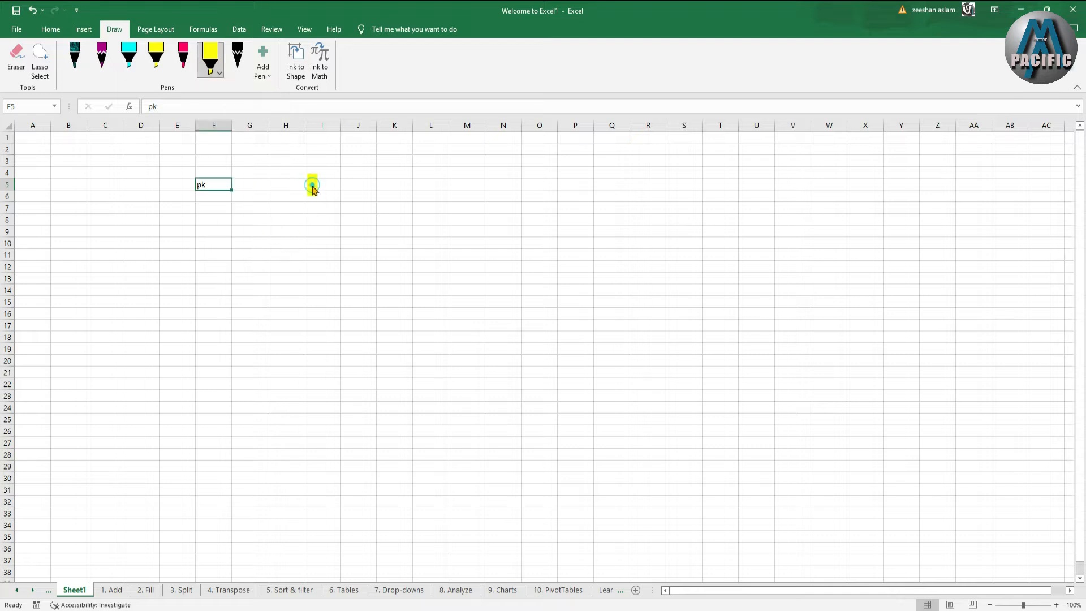
drag(216, 170, 216, 188)
click(199, 185)
click(205, 185)
drag(233, 190, 394, 201)
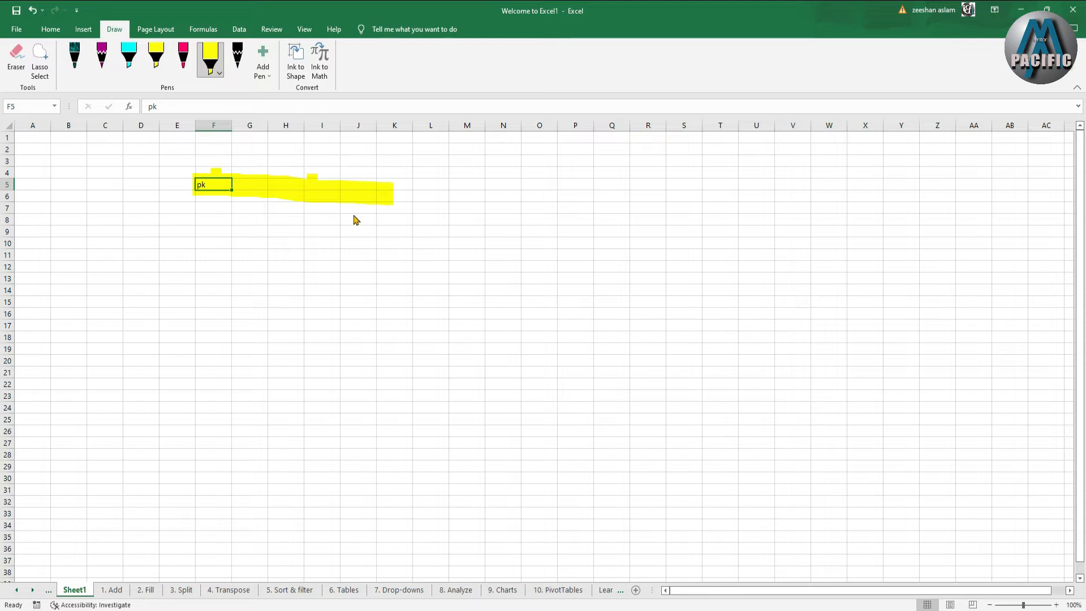
mouse_move(193, 181)
mouse_down()
mouse_move(327, 279)
mouse_move(448, 279)
mouse_move(484, 253)
mouse_up()
drag(339, 210, 490, 217)
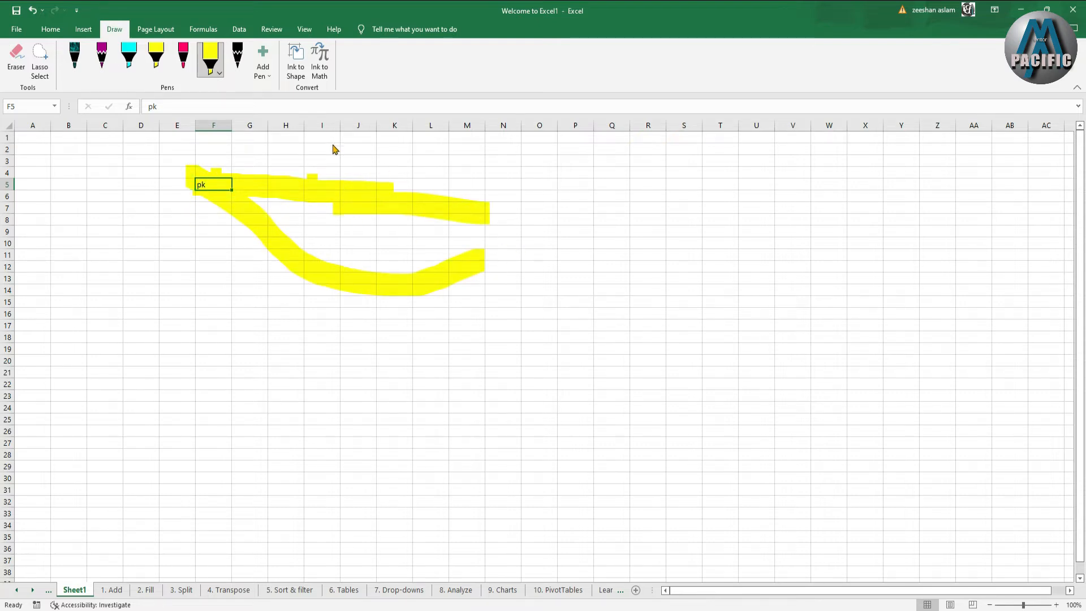
Add a new pencil in blue and scribble freehand lines below the yellow highlighting.
click(262, 74)
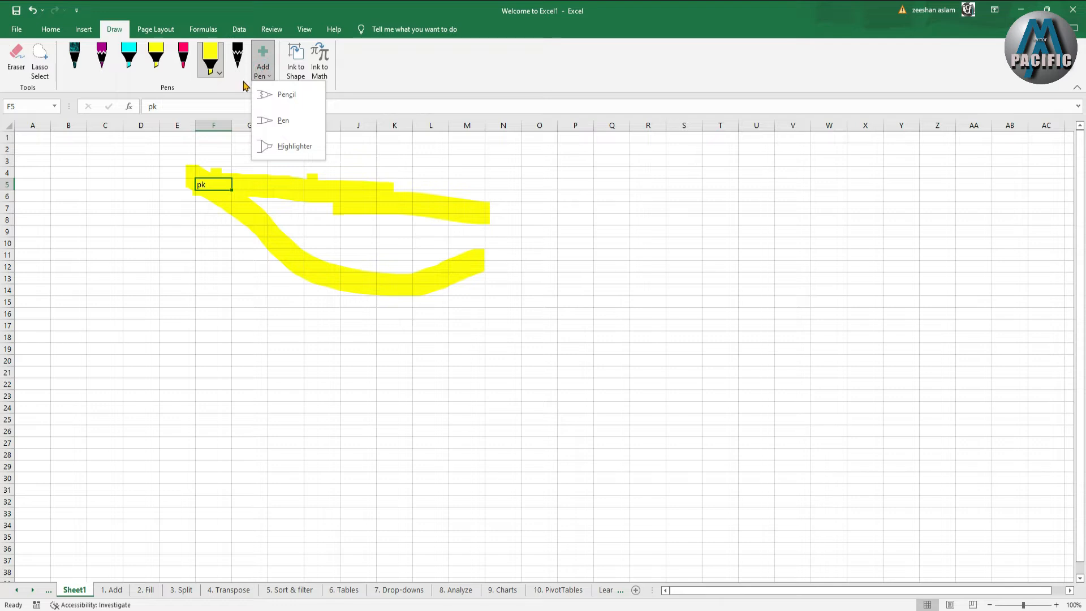
click(282, 97)
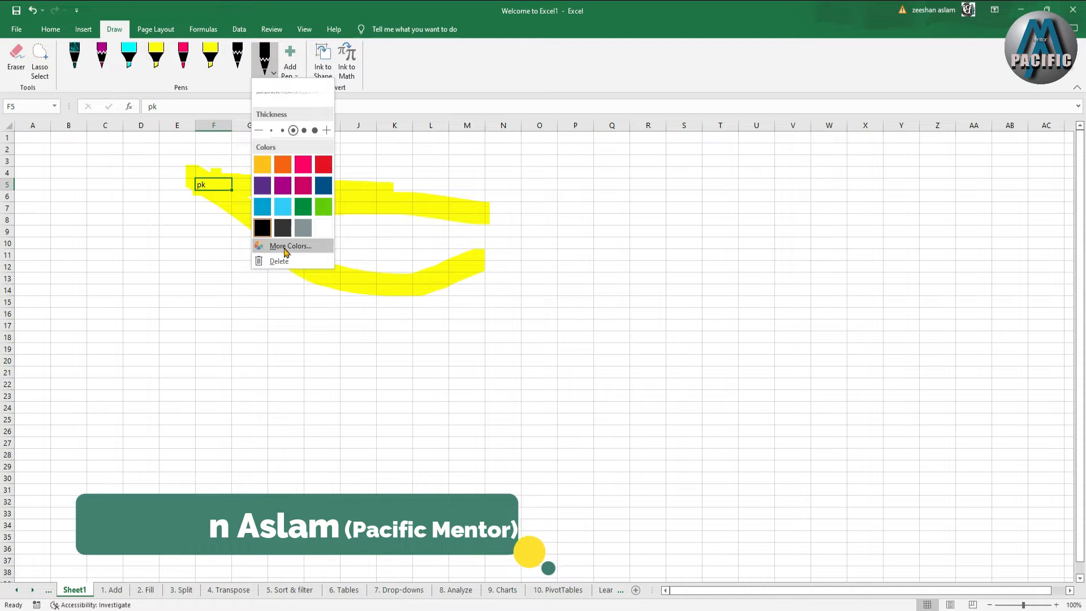
click(263, 207)
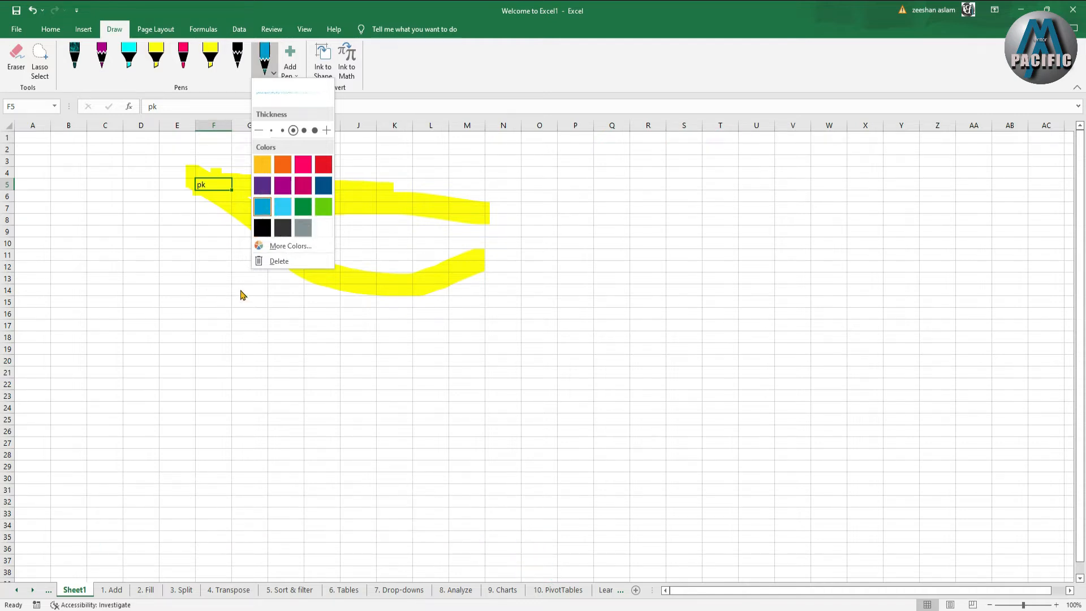
click(177, 278)
drag(175, 274, 211, 341)
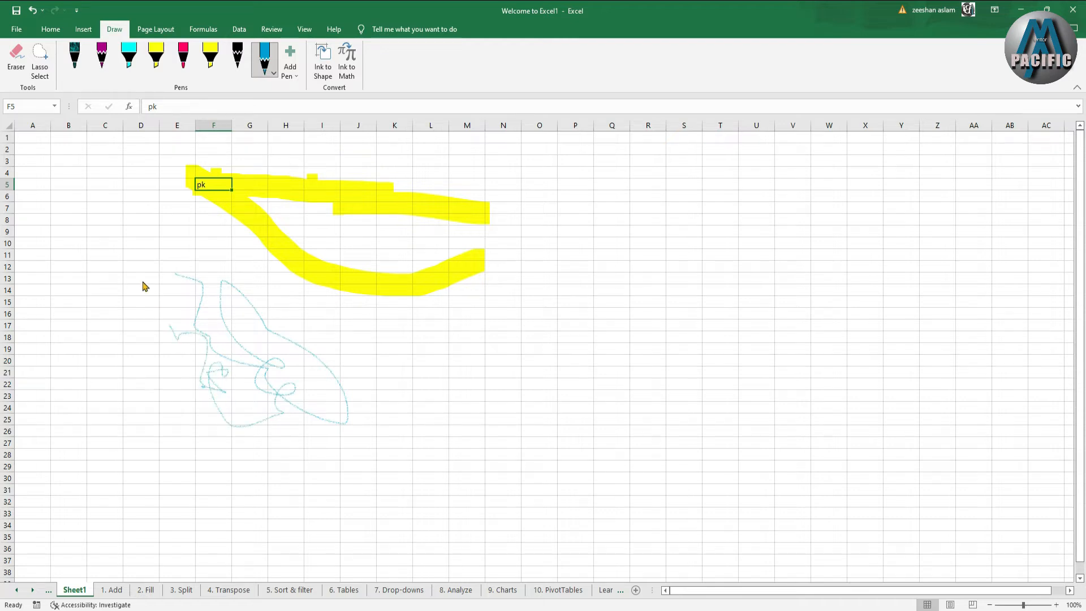
Give the pink pen the dark red textured effect and set it to the greatest thickness.
click(288, 77)
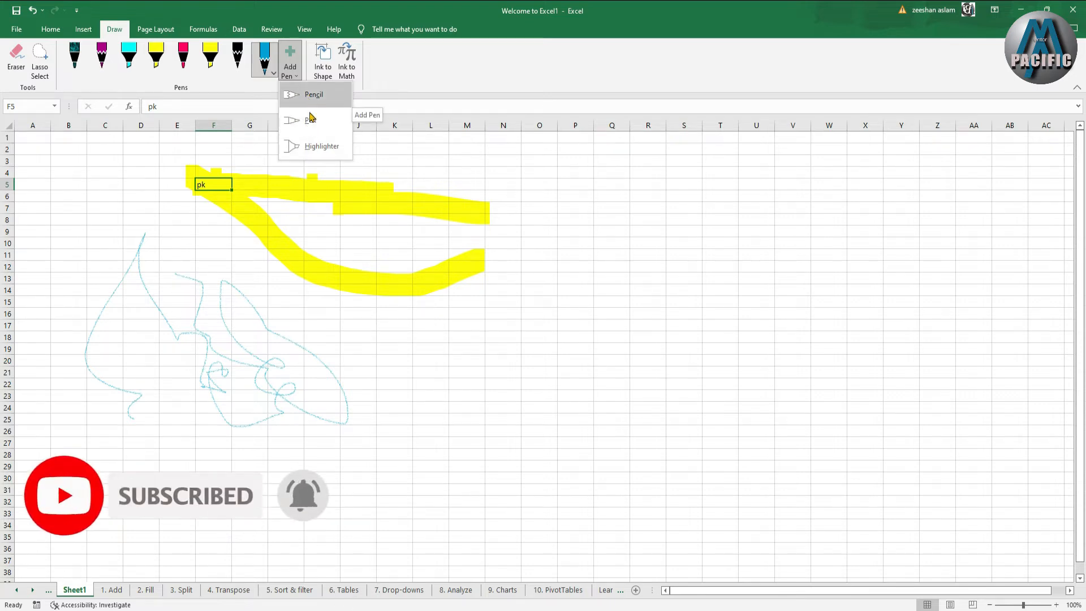
click(190, 70)
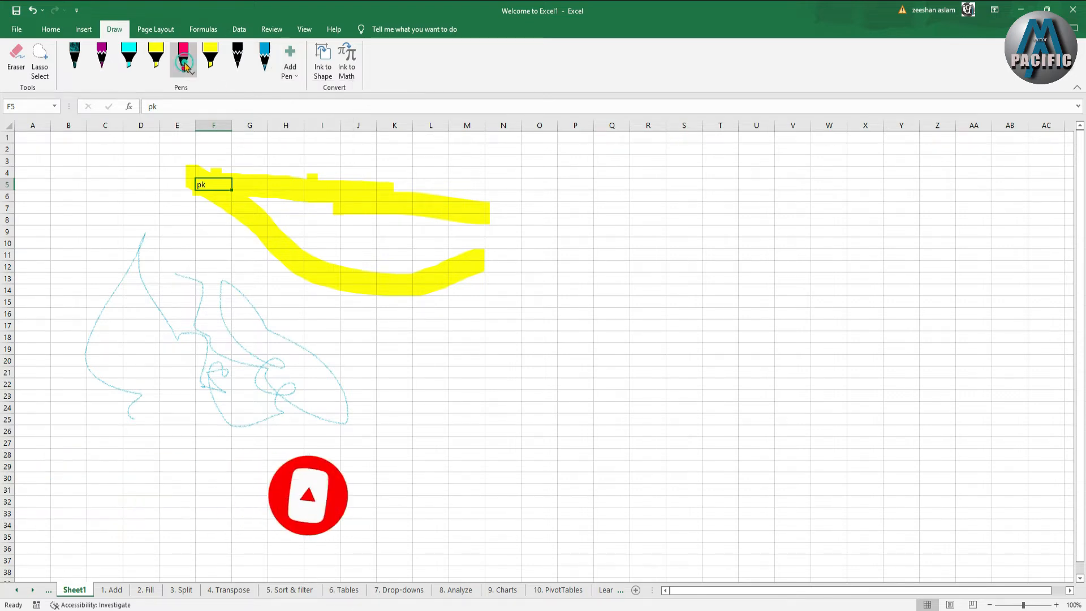
click(194, 74)
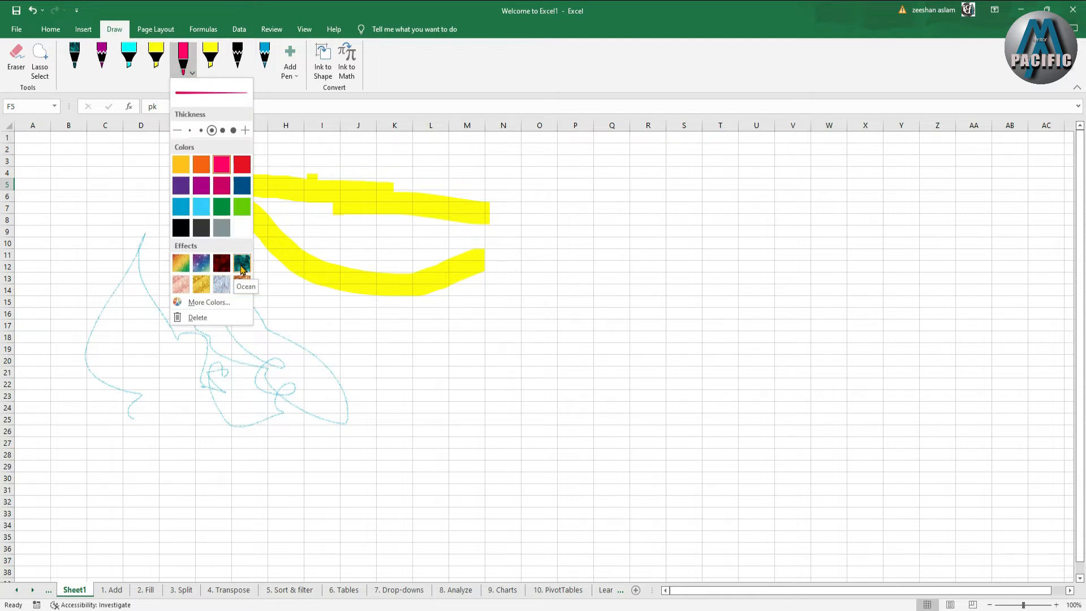
click(225, 268)
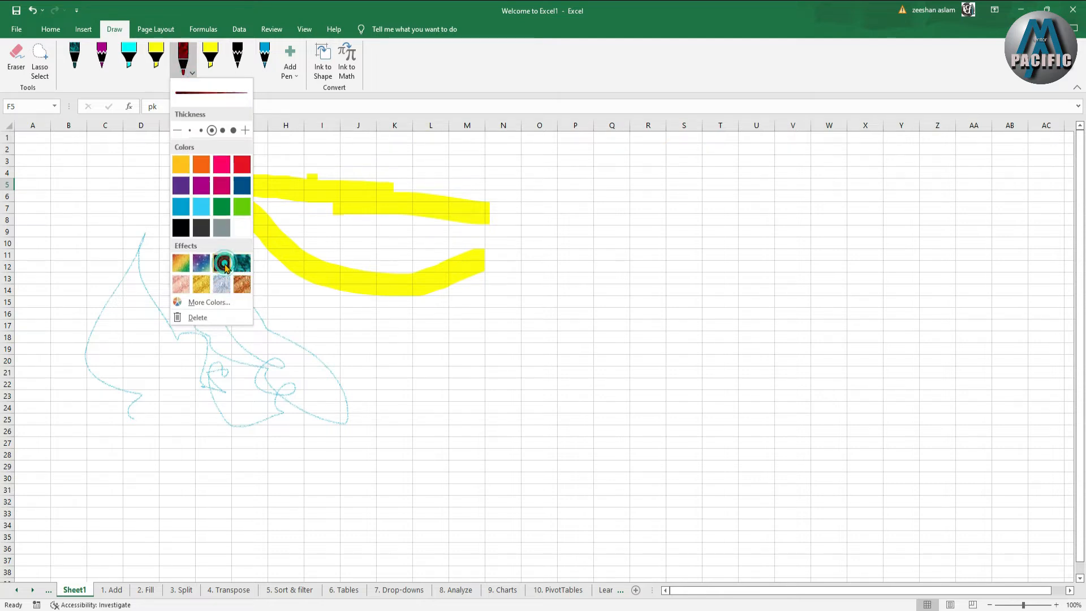
click(233, 131)
Draw several large freehand dark red strokes across the sheet, some crossing the highlighted and pencilled areas.
mouse_move(400, 327)
mouse_down()
mouse_move(452, 356)
mouse_move(461, 427)
mouse_move(512, 286)
mouse_move(604, 382)
mouse_up()
mouse_move(611, 334)
mouse_down()
mouse_move(696, 347)
mouse_move(645, 194)
mouse_move(904, 194)
mouse_move(755, 229)
mouse_up()
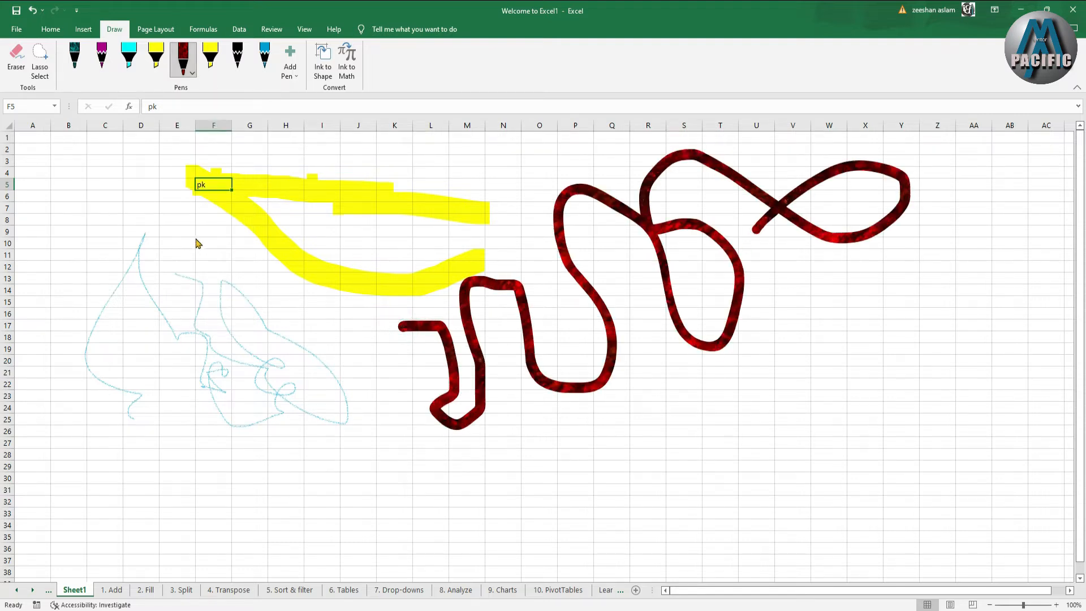
mouse_move(170, 186)
mouse_down()
mouse_move(396, 365)
mouse_move(504, 212)
mouse_up()
mouse_move(163, 224)
mouse_down()
mouse_move(128, 354)
mouse_move(164, 499)
mouse_move(98, 440)
mouse_up()
mouse_move(300, 539)
mouse_down()
mouse_move(516, 529)
mouse_move(530, 580)
mouse_move(660, 540)
mouse_up()
mouse_move(339, 182)
mouse_down()
mouse_move(472, 195)
mouse_move(392, 308)
mouse_move(486, 307)
mouse_up()
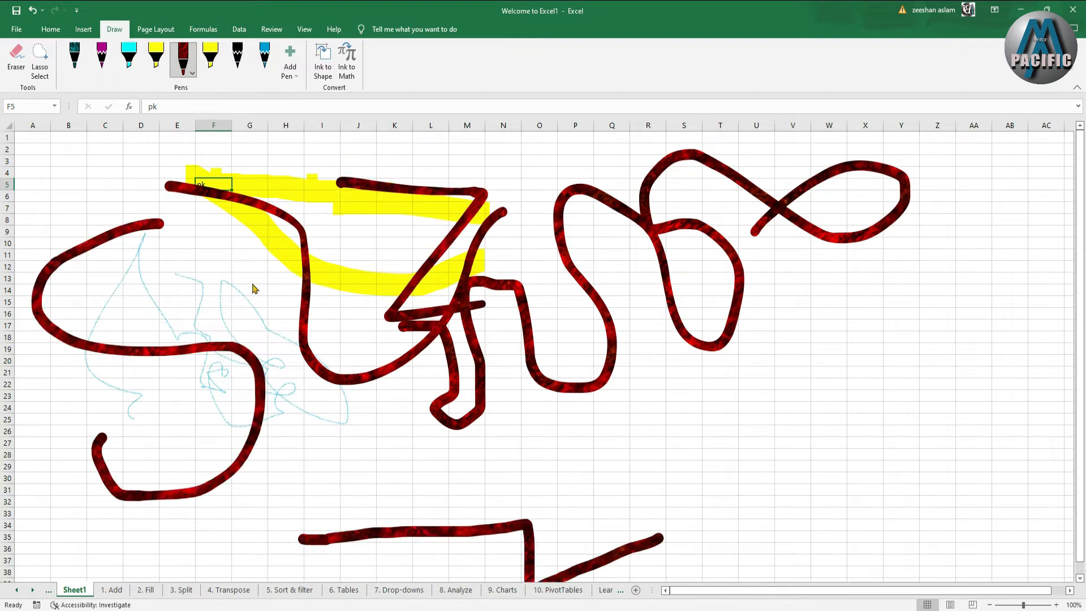
Switch the pen to the gold effect and draw one long looping stroke from column C to column X.
click(193, 74)
click(205, 291)
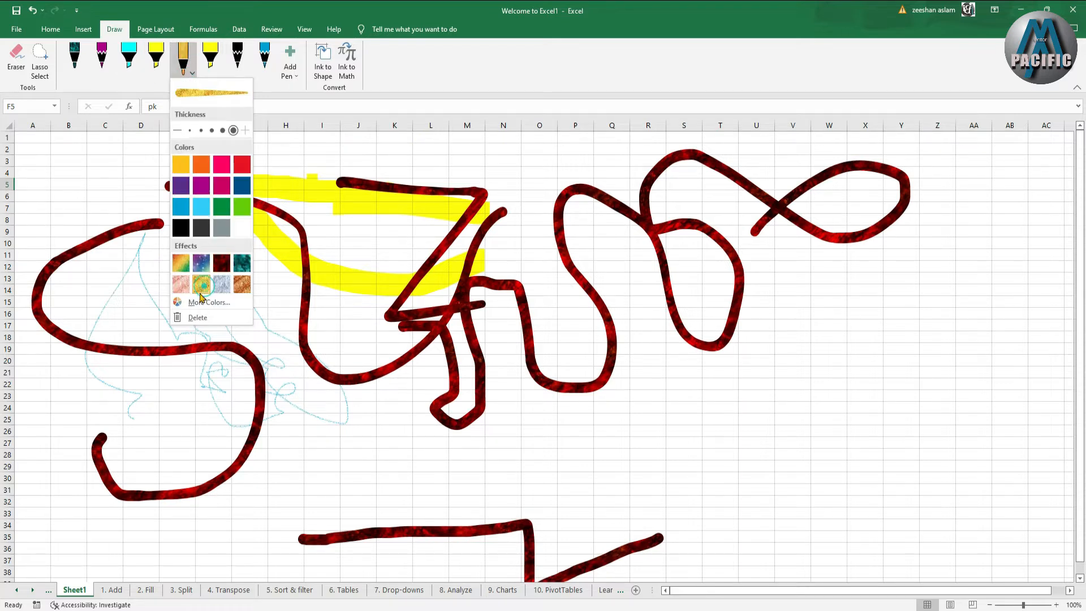
mouse_move(108, 265)
mouse_down()
mouse_move(138, 340)
mouse_move(206, 302)
mouse_move(217, 327)
mouse_move(223, 276)
mouse_move(288, 366)
mouse_move(316, 243)
mouse_move(398, 309)
mouse_move(432, 213)
mouse_move(582, 301)
mouse_move(733, 349)
mouse_move(875, 294)
mouse_move(836, 269)
mouse_up()
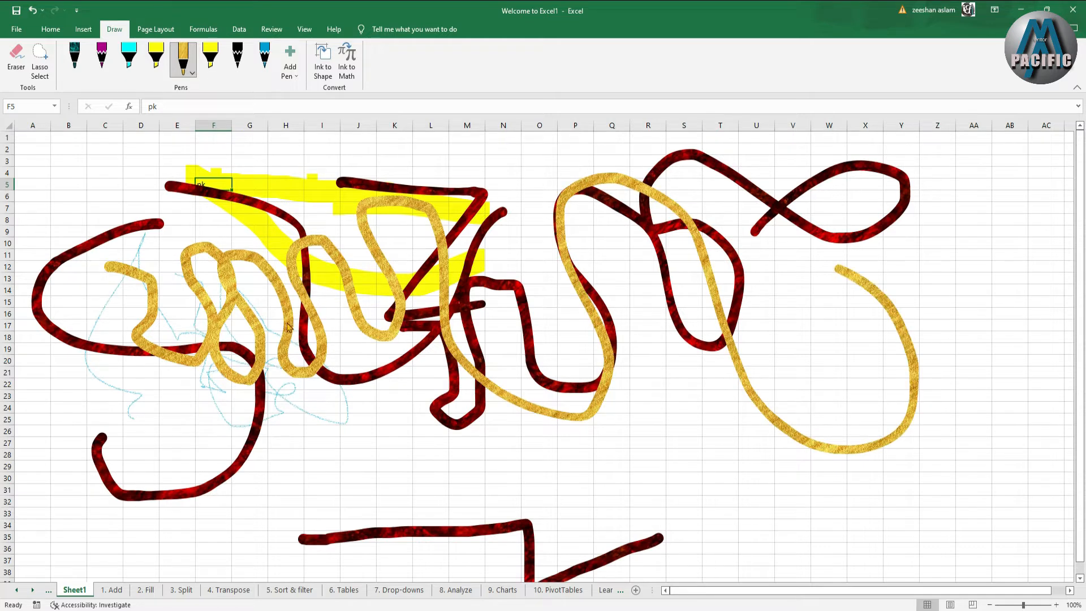
Switch the pen to the pinkish metallic effect and draw a looped stroke around columns I to K.
click(194, 74)
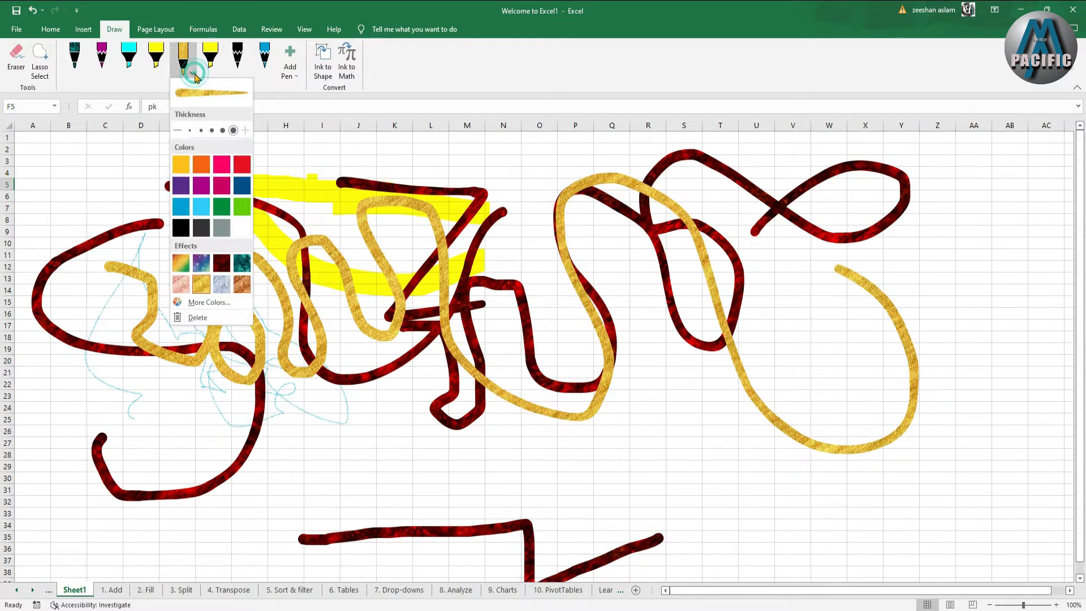
click(181, 283)
mouse_move(300, 401)
mouse_down()
mouse_move(364, 497)
mouse_move(373, 430)
mouse_move(319, 351)
mouse_up()
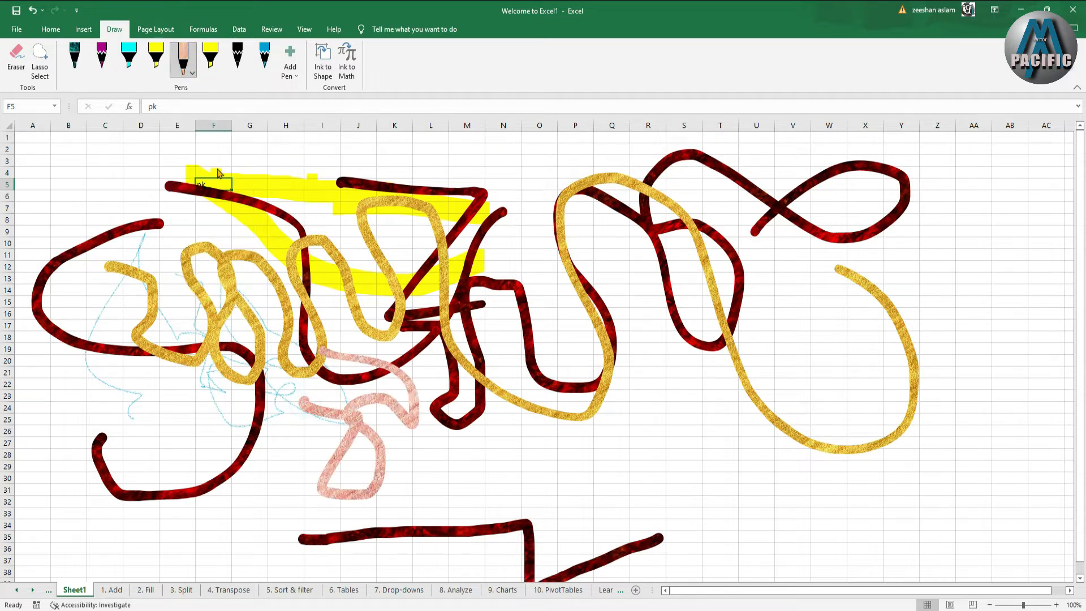
Switch the pen to the starry blue-purple effect and draw a wavy line and a zigzag across the lower rows.
click(192, 73)
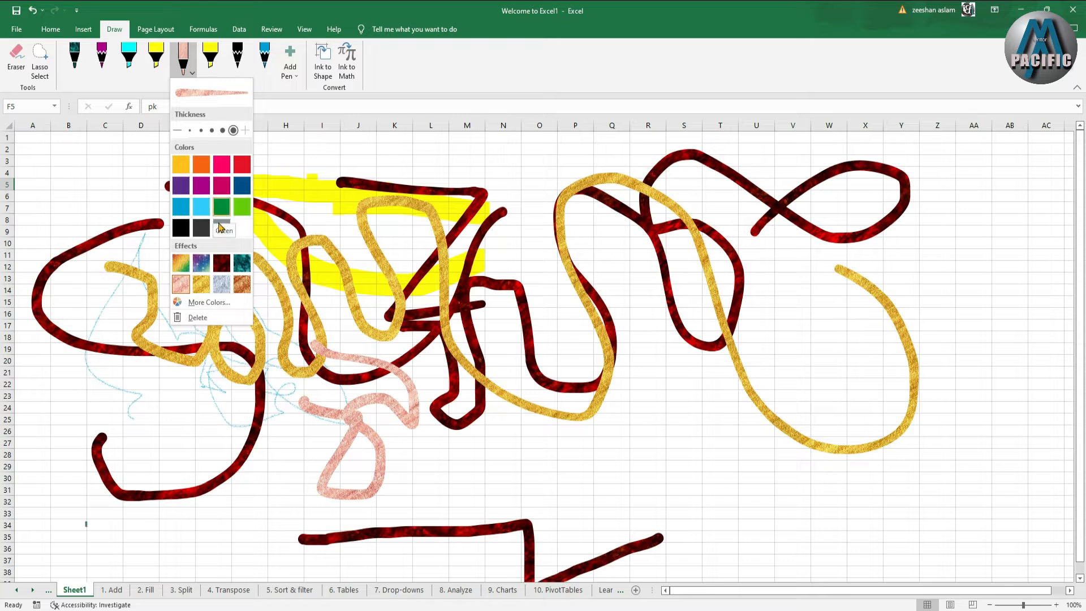
click(202, 262)
mouse_move(201, 437)
mouse_down()
mouse_move(248, 490)
mouse_move(622, 483)
mouse_move(774, 510)
mouse_up()
mouse_move(635, 460)
mouse_down()
mouse_move(703, 460)
mouse_move(880, 404)
mouse_up()
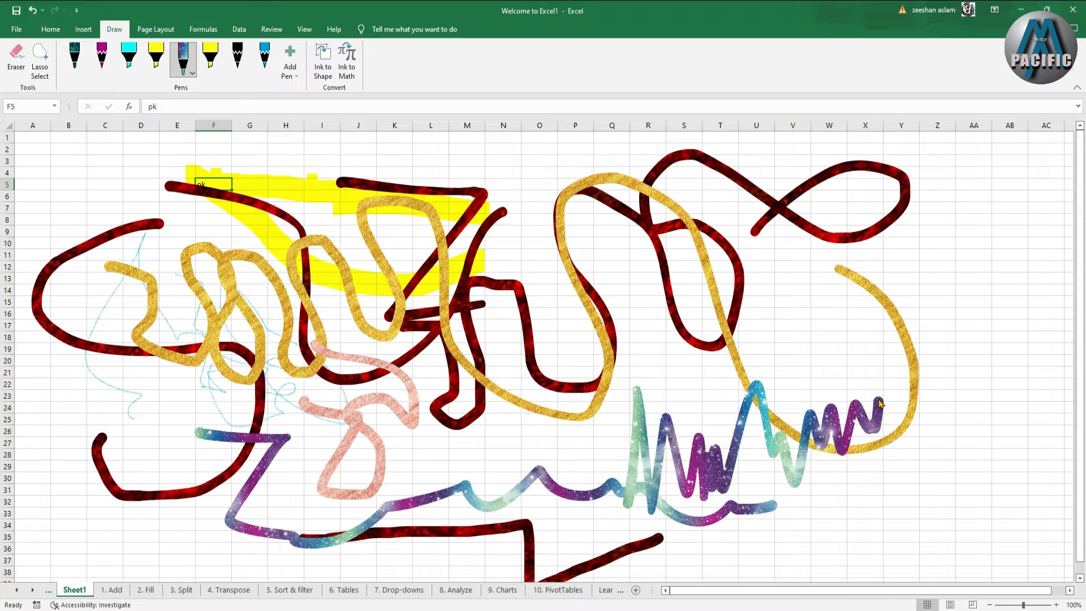
Reduce the pen thickness by one level and draw two thinner starry strokes near the top rows, columns C to L.
click(191, 75)
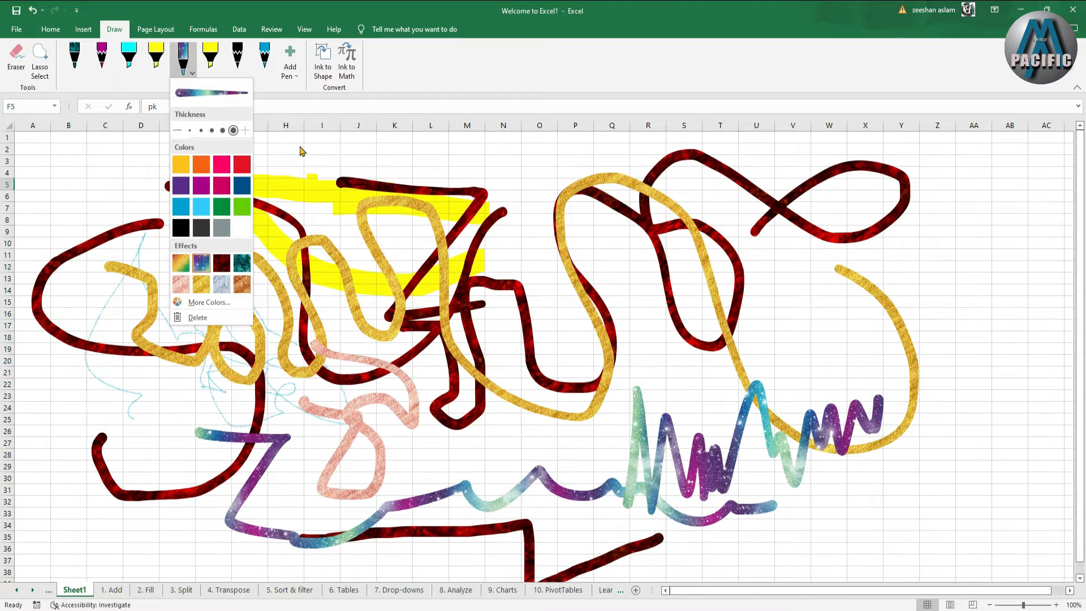
click(178, 131)
mouse_move(118, 137)
mouse_down()
mouse_move(120, 192)
mouse_move(206, 176)
mouse_up()
mouse_move(183, 138)
mouse_down()
mouse_move(259, 175)
mouse_move(429, 142)
mouse_up()
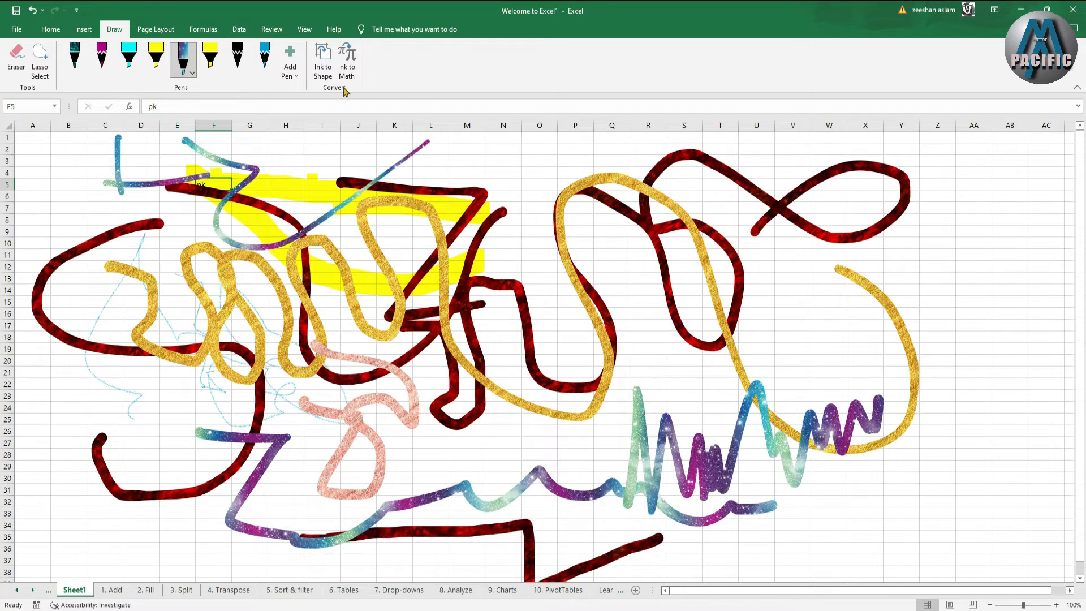
Switch the pen to the silver effect at the greatest thickness and draw zigzag strokes from column C to column U.
click(192, 73)
click(220, 284)
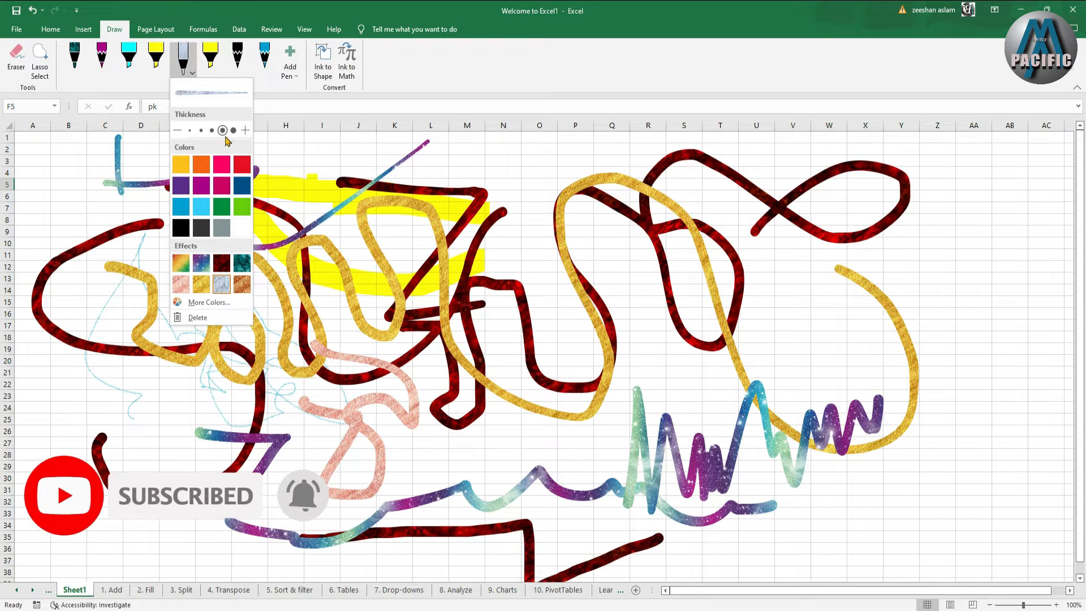
click(234, 131)
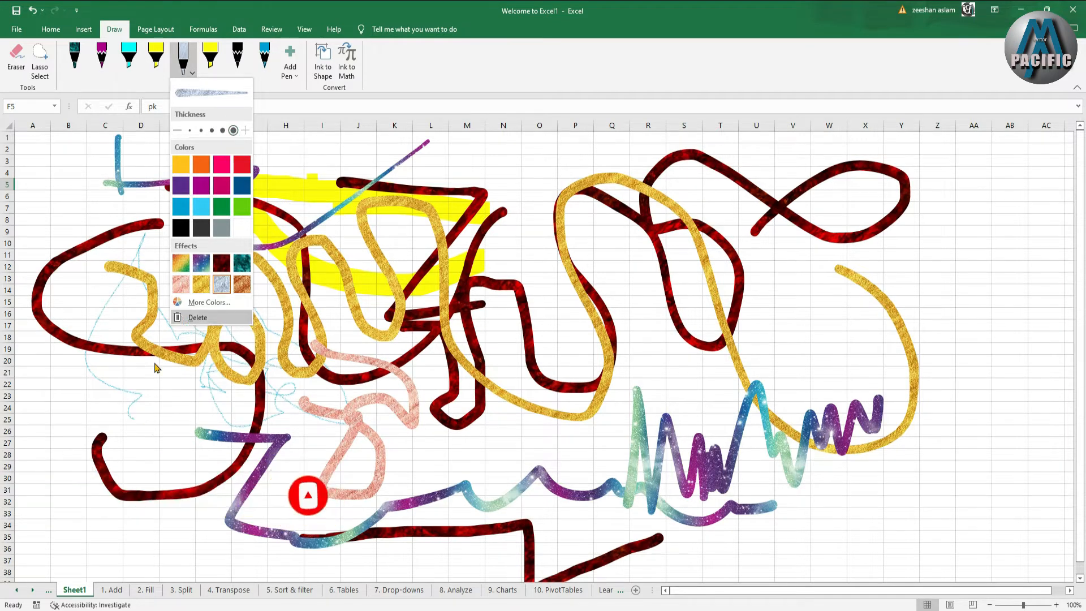
drag(134, 392, 161, 413)
mouse_move(125, 454)
mouse_down()
mouse_move(316, 407)
mouse_move(599, 419)
mouse_move(769, 362)
mouse_up()
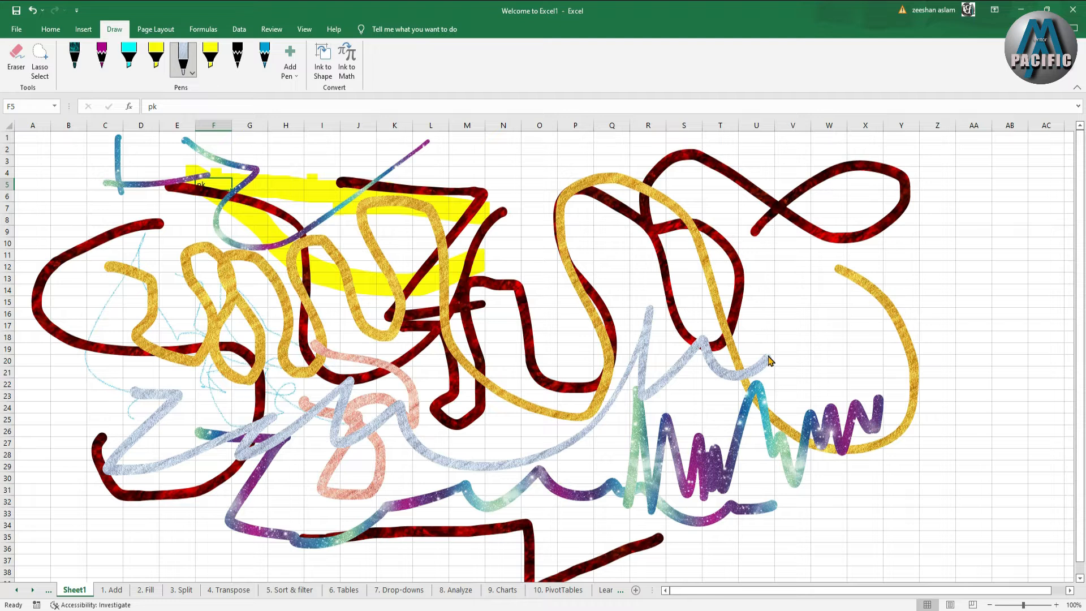
Erase the gold strokes and the starry wavy stroke spanning columns E to L near the top rows.
key(ctrl+a)
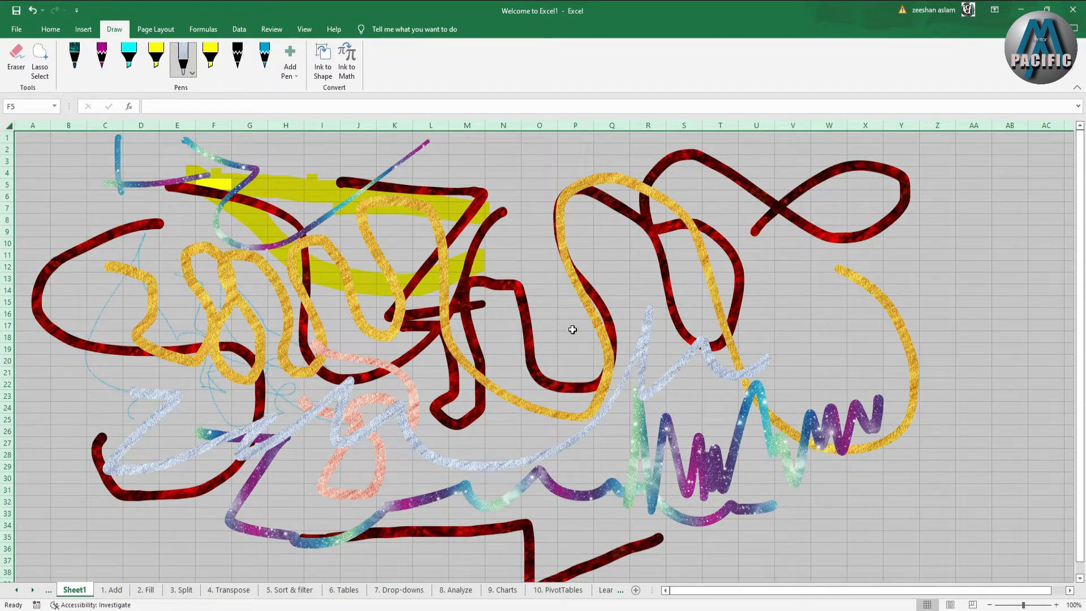
click(16, 57)
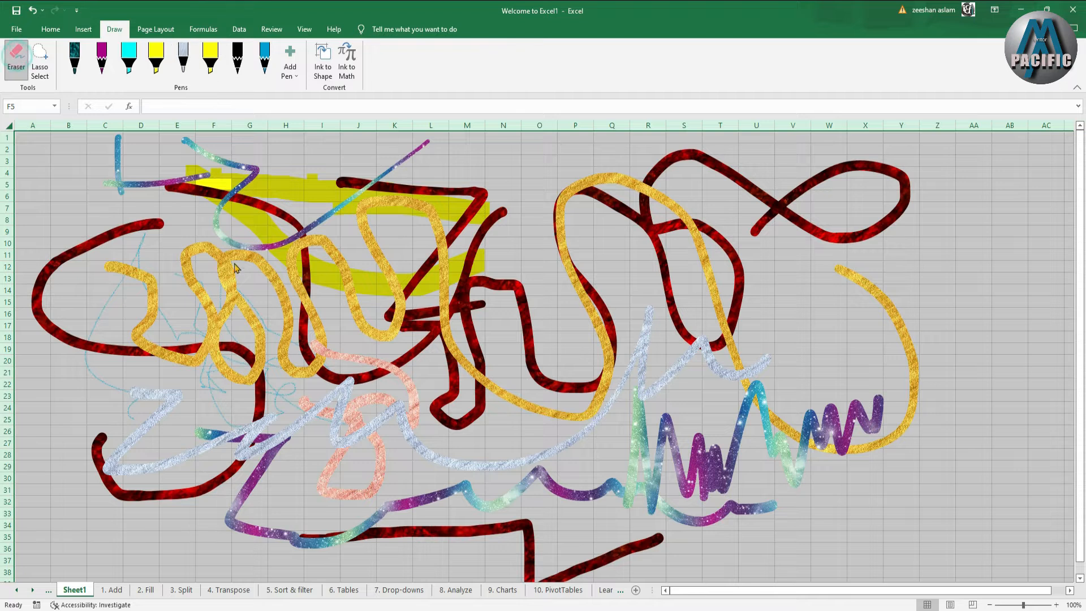
click(229, 257)
click(230, 245)
click(16, 57)
Delete the dark red ink strokes and the yellow highlighter strokes from the sheet.
click(127, 231)
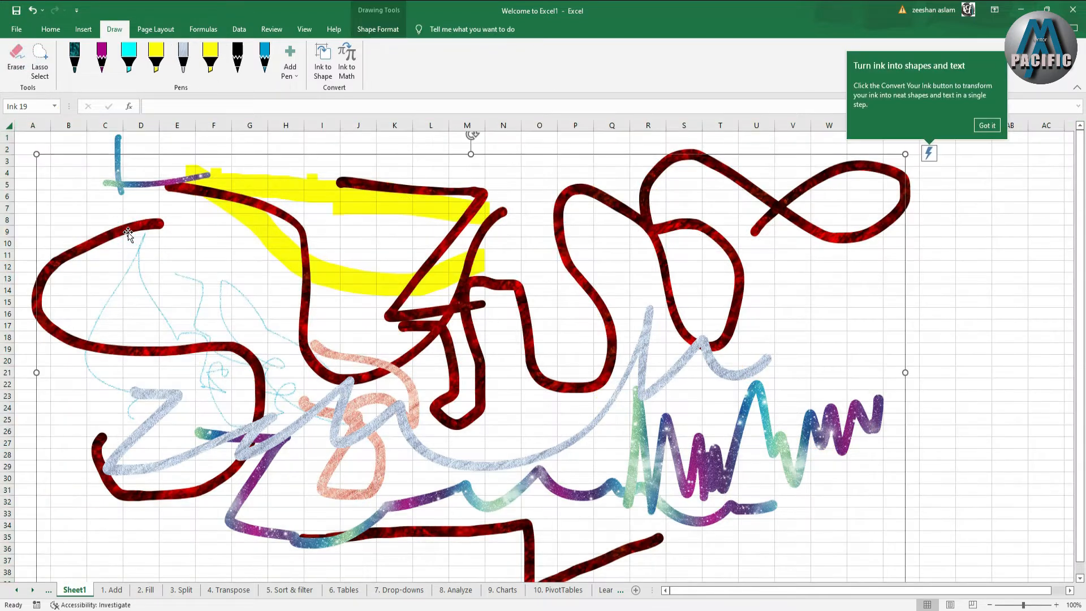
key(Delete)
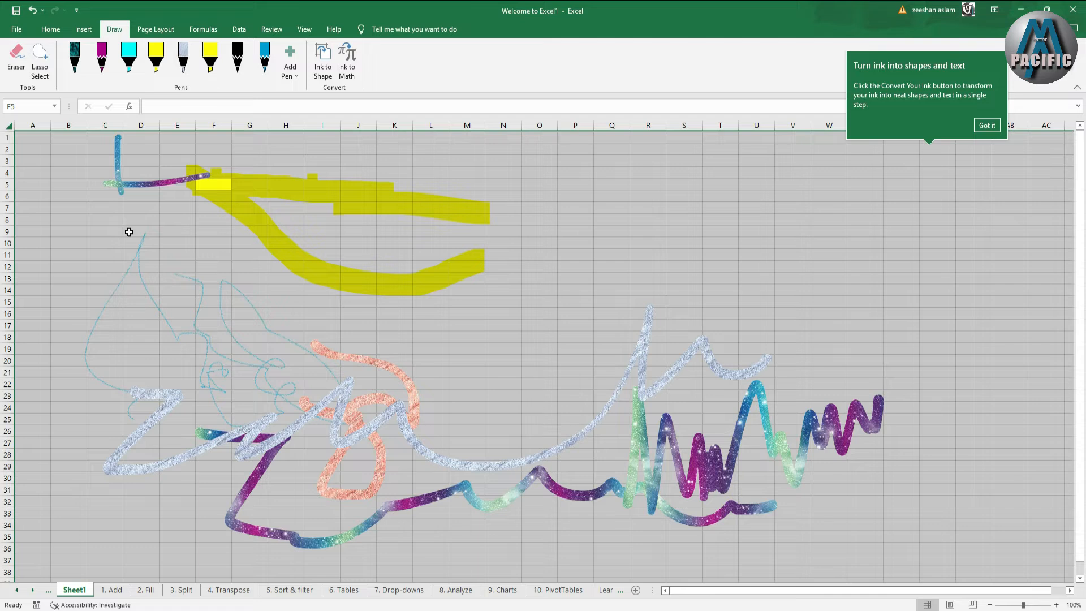
click(985, 126)
click(445, 273)
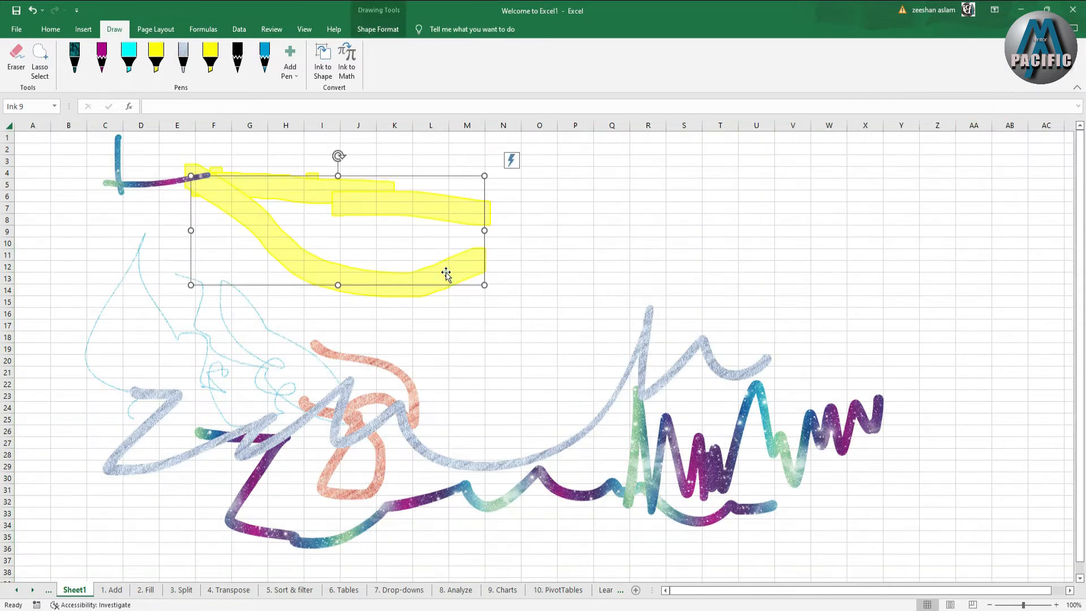
key(Delete)
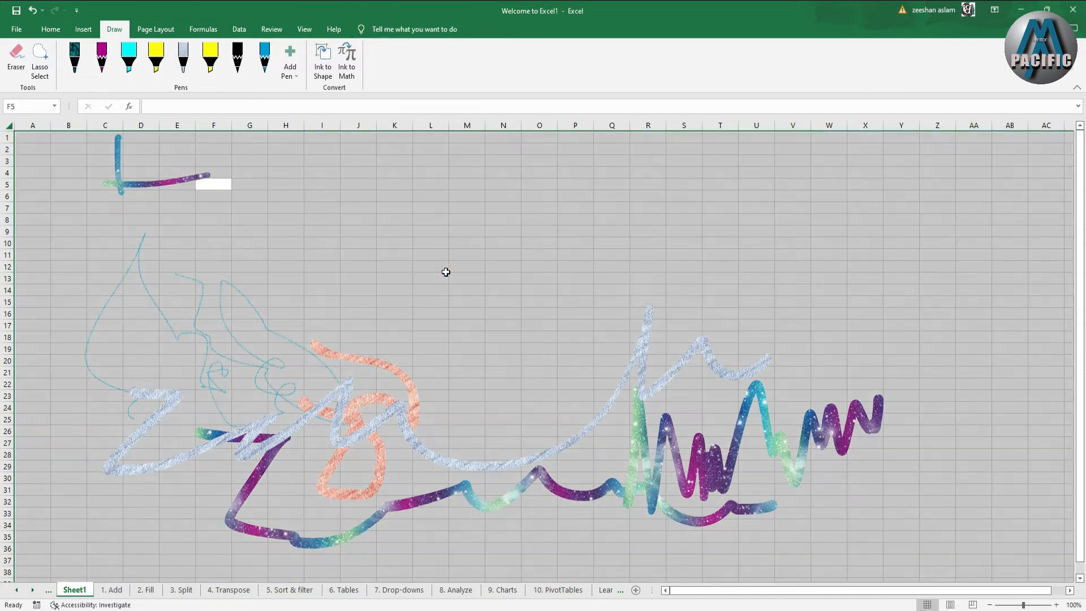
click(445, 272)
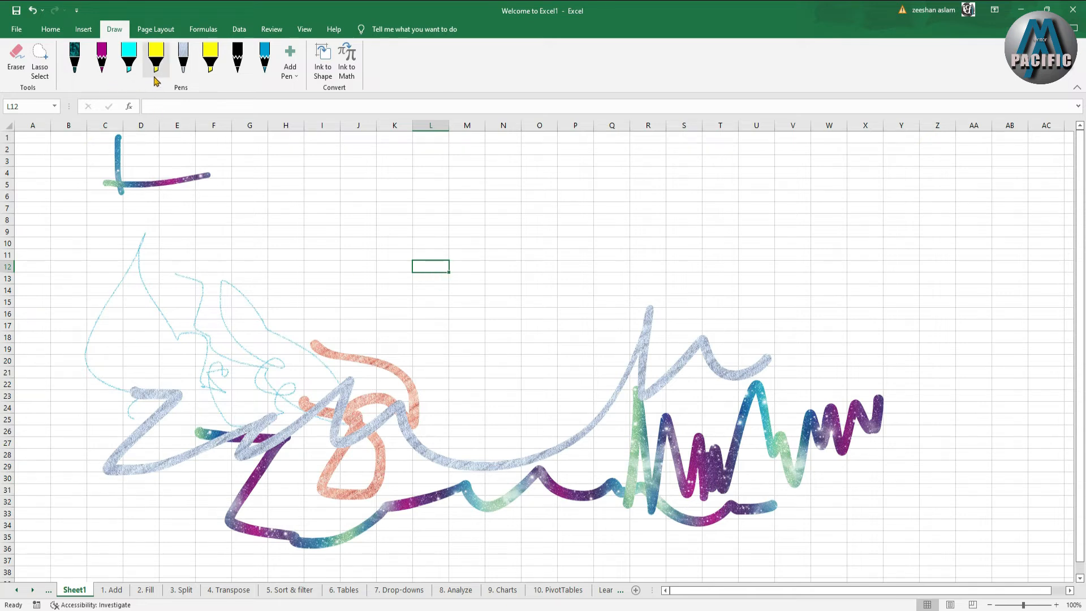
click(183, 73)
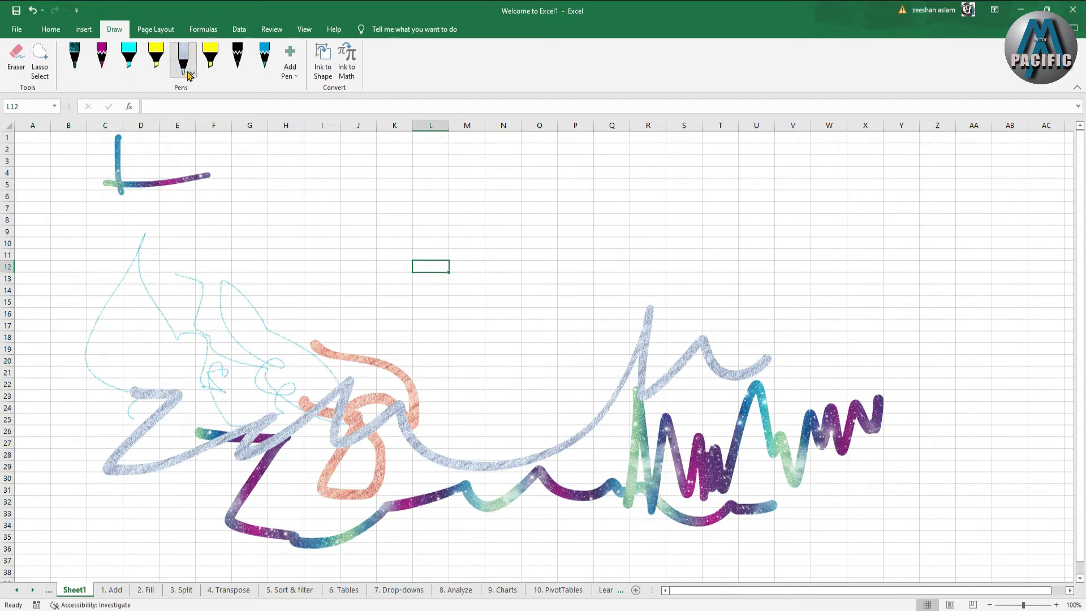
click(192, 74)
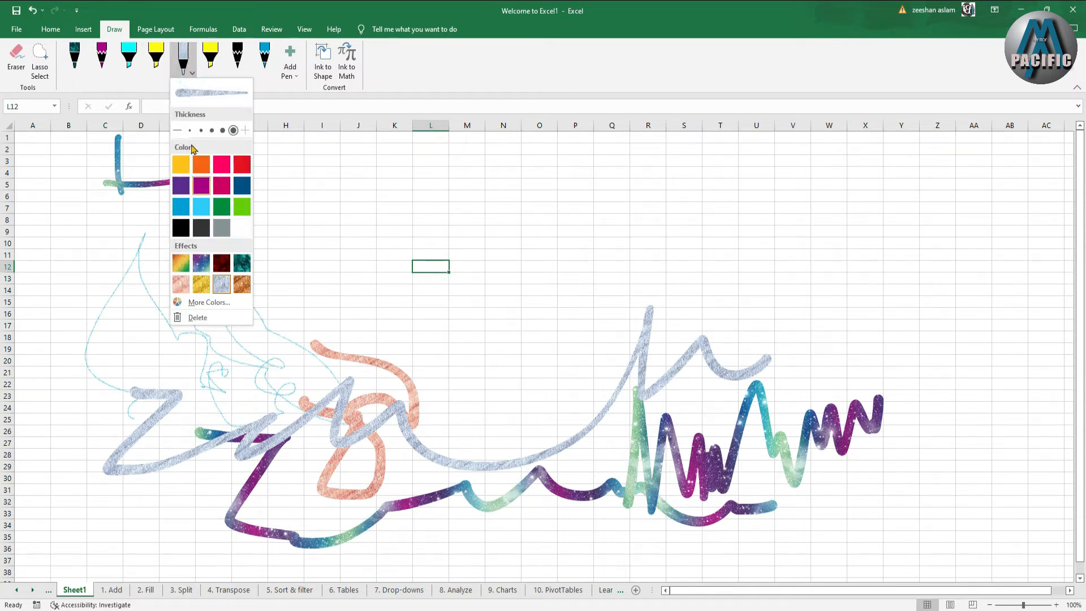
click(157, 66)
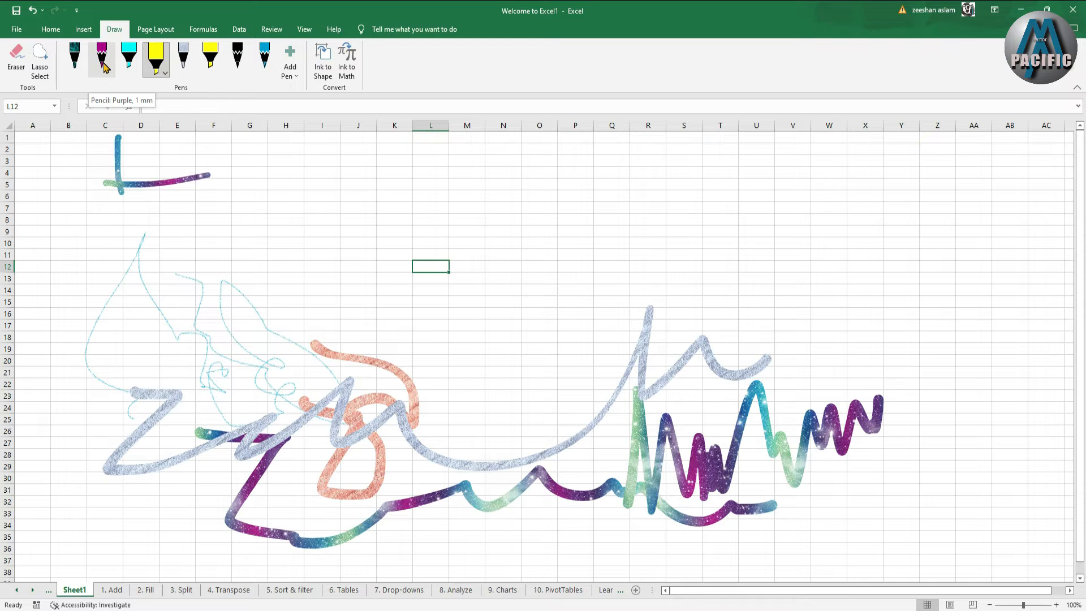
Draw thin freehand strokes with the dark teal effect pen from column G at row 5 to column Q at row 26.
click(75, 67)
mouse_move(259, 190)
mouse_down()
mouse_move(402, 235)
mouse_move(424, 298)
mouse_up()
drag(491, 320, 593, 384)
drag(521, 284, 597, 439)
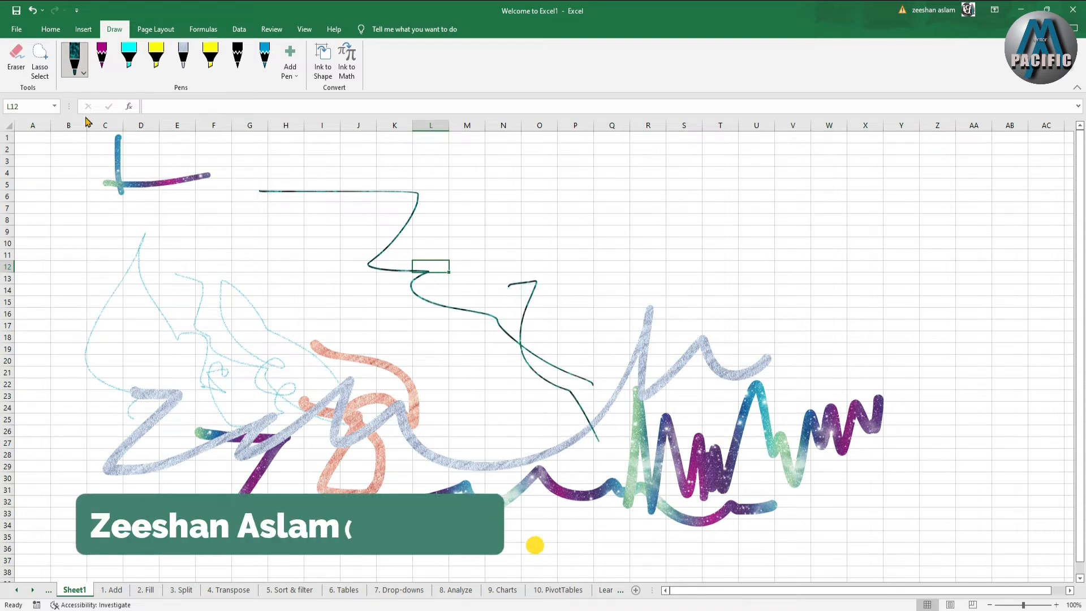
click(83, 72)
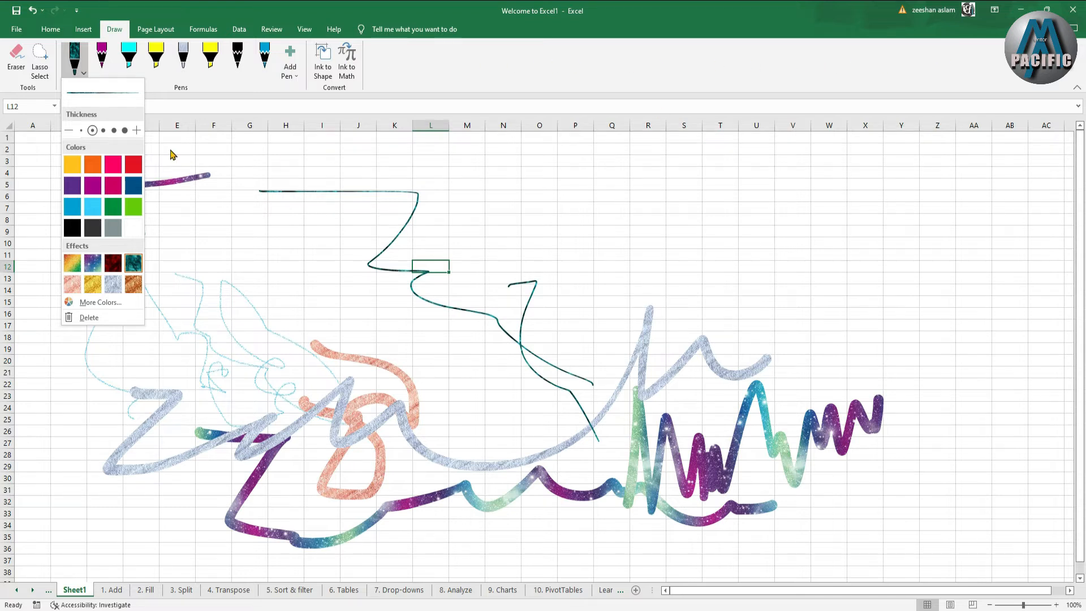
Add a green highlighter and a turquoise highlighter to the pen set.
click(290, 68)
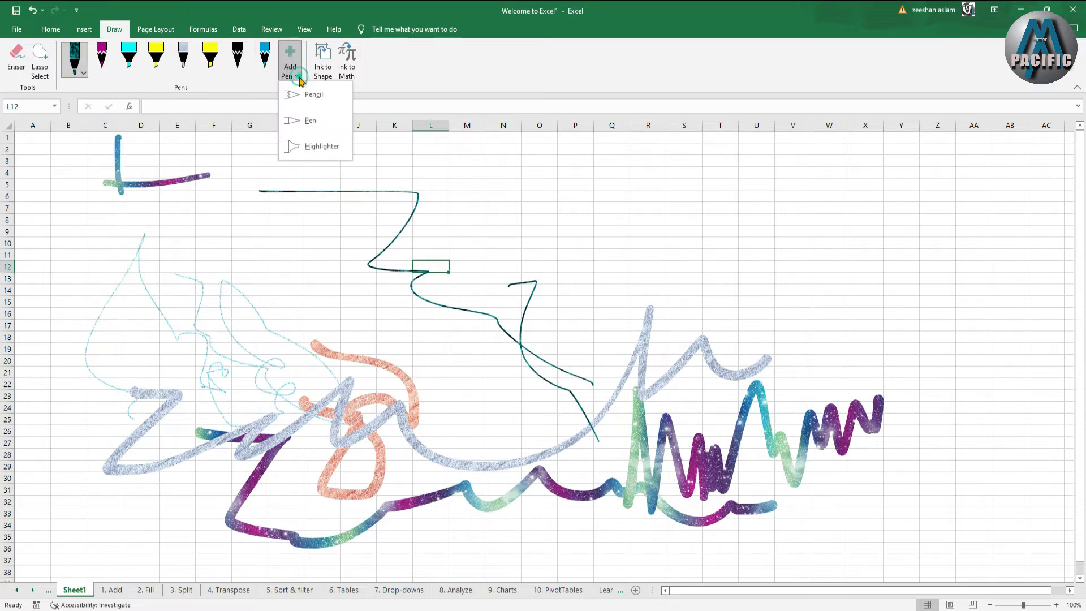
click(315, 148)
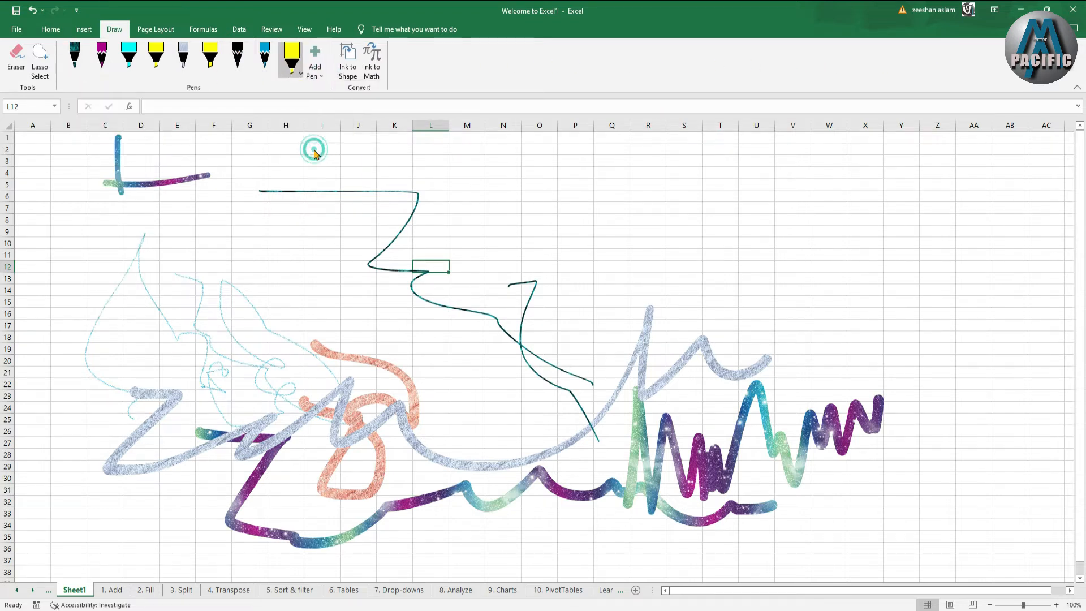
click(315, 210)
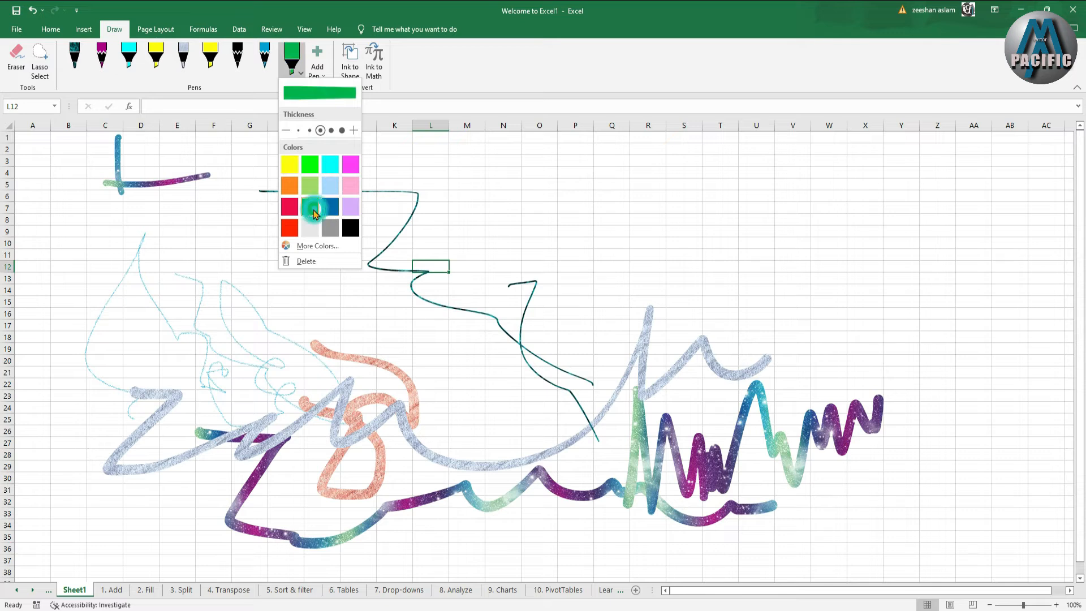
click(460, 68)
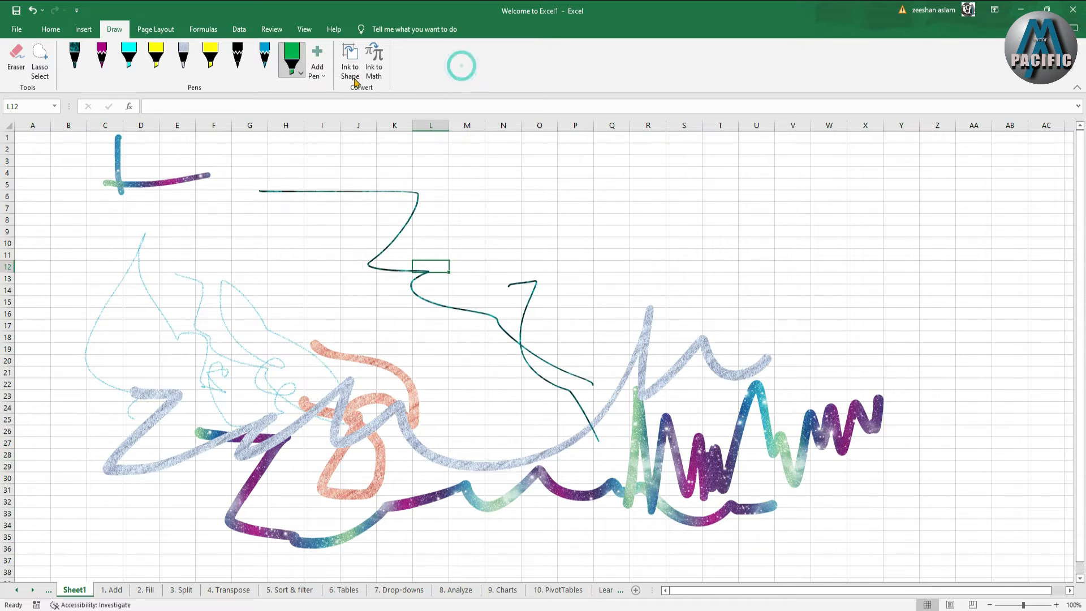
click(319, 75)
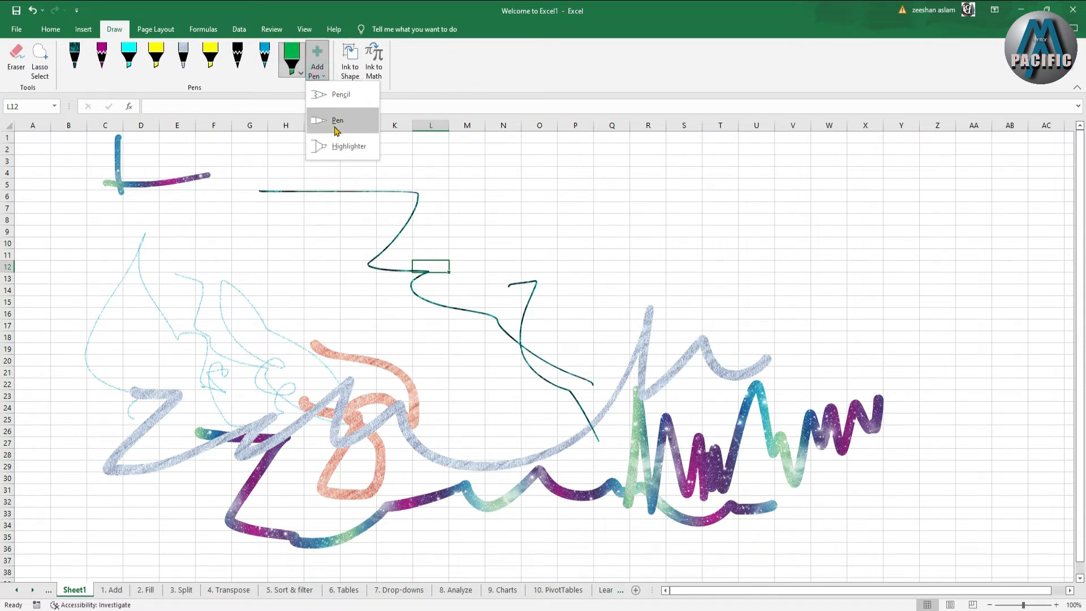
click(343, 145)
click(357, 164)
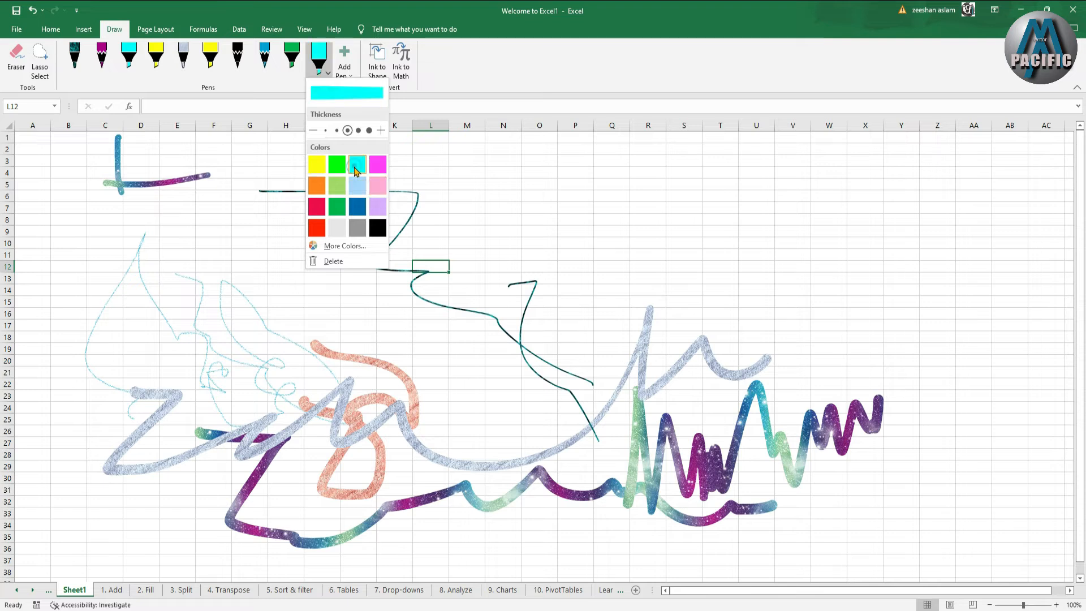
Add a lavender highlighter and a black highlighter to the pen set.
click(343, 74)
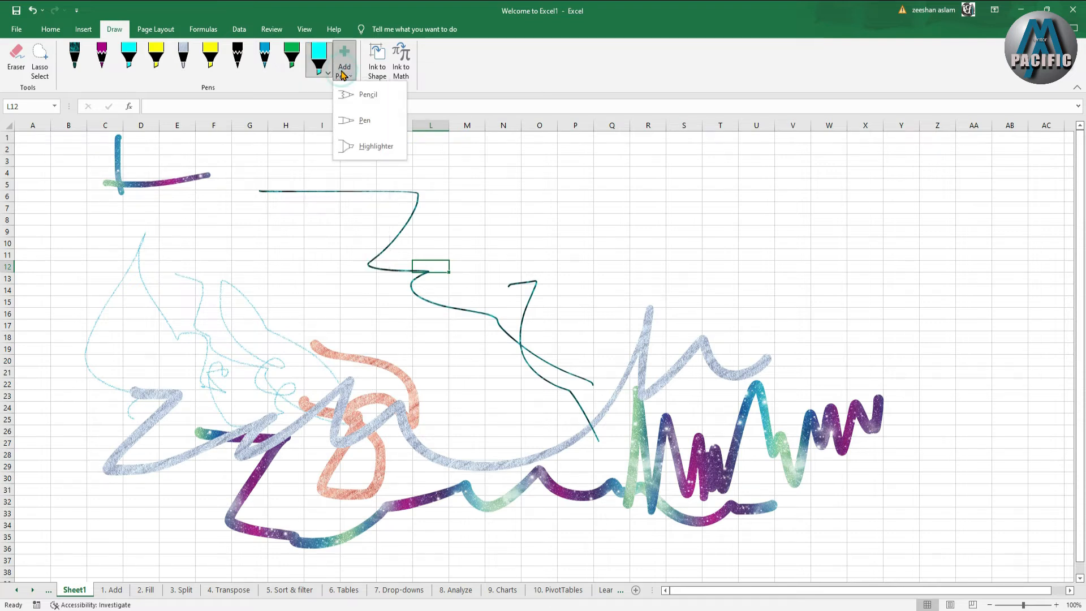
click(371, 146)
click(405, 206)
click(373, 71)
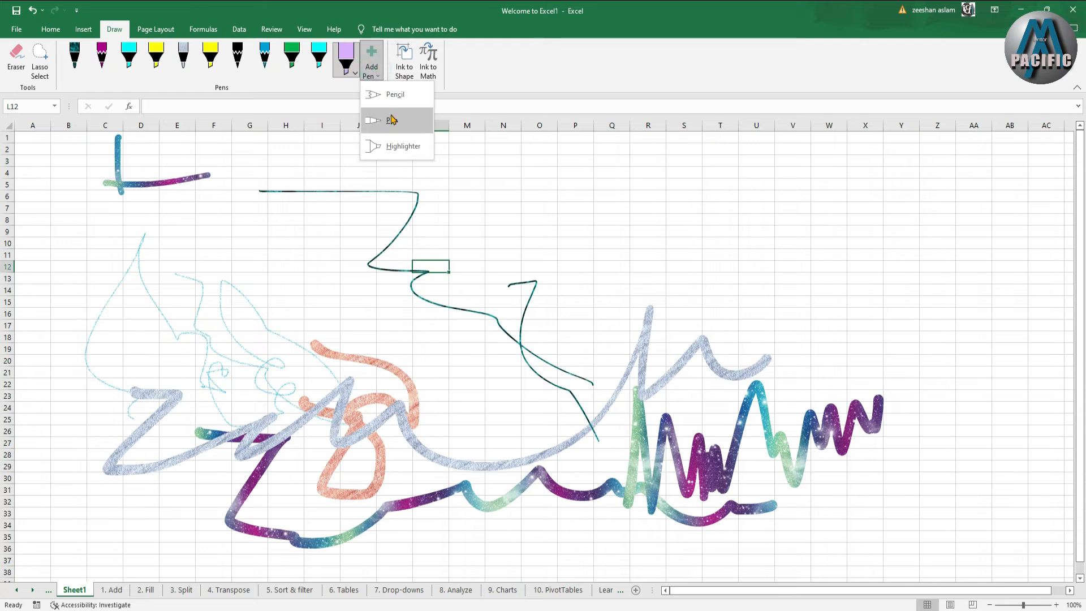
click(395, 149)
click(432, 228)
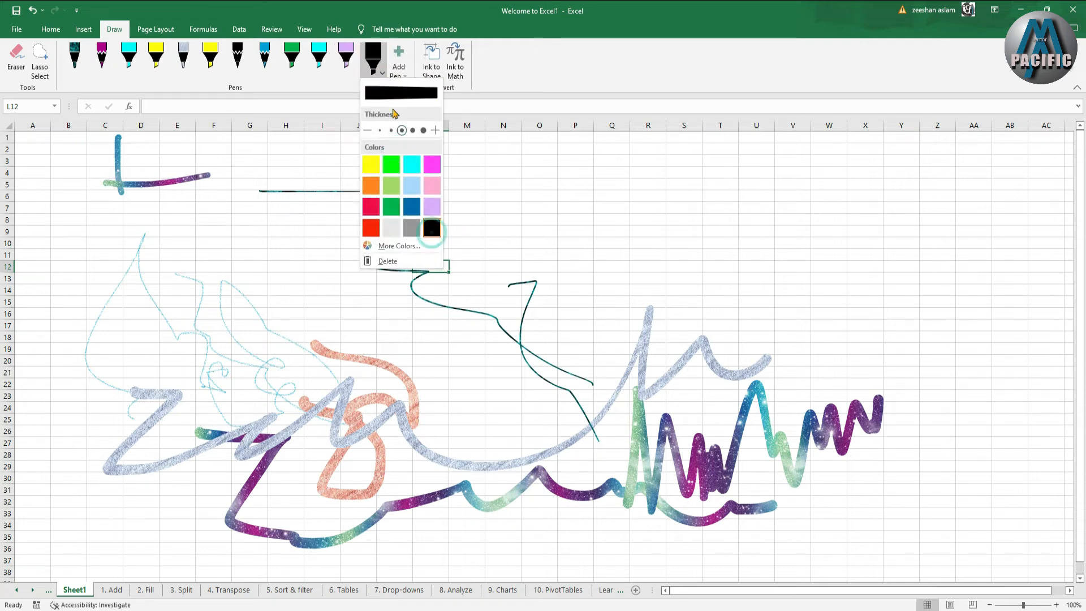
Add a red highlighter to the pen set.
click(397, 71)
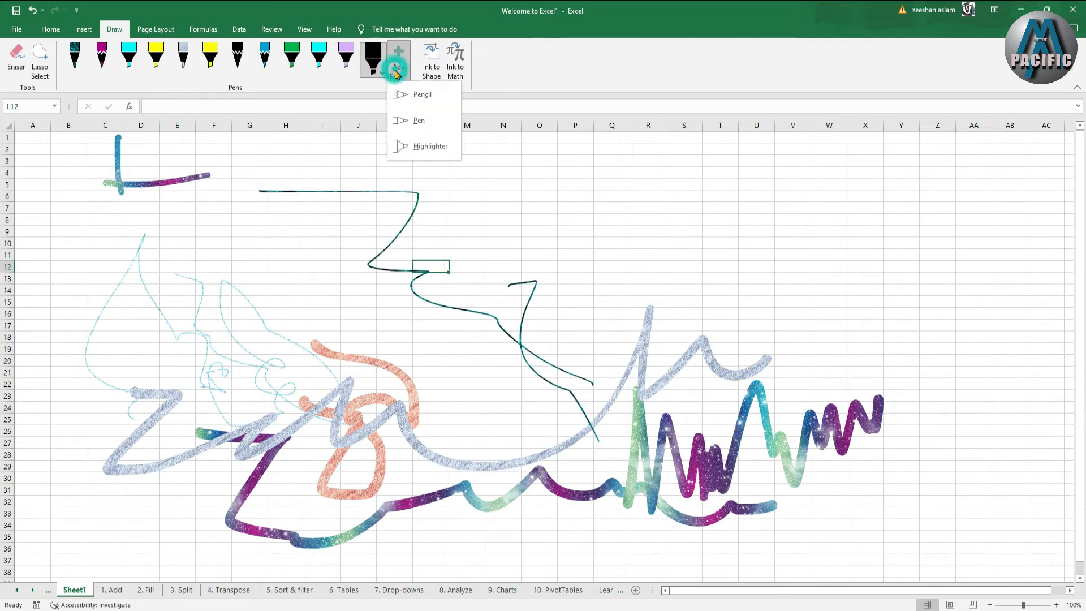
click(411, 148)
click(398, 227)
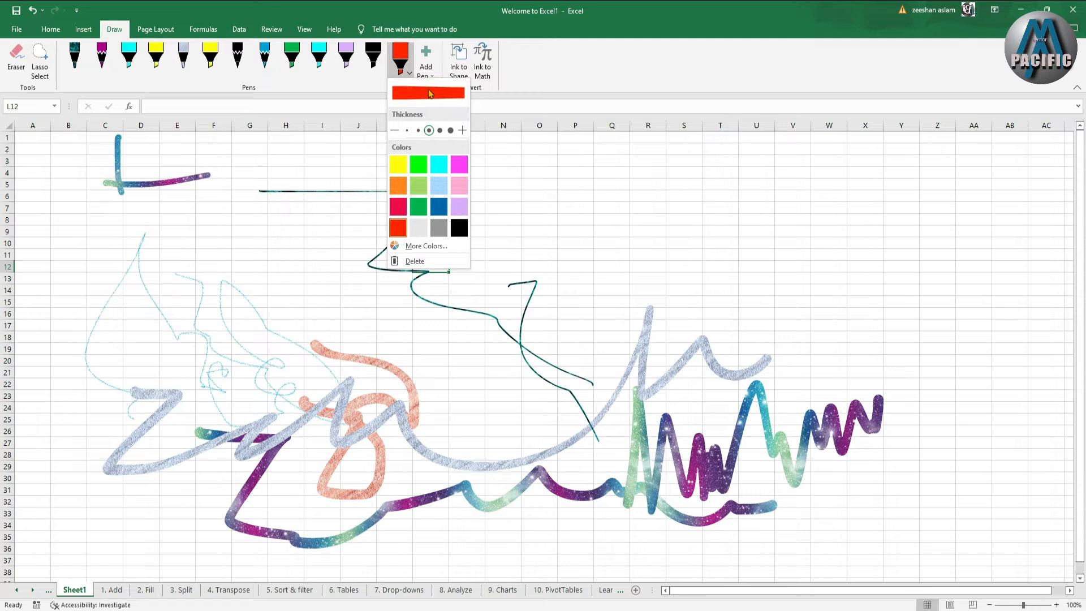
Add a pen with the greatest thickness and the dark teal effect.
click(426, 69)
click(444, 120)
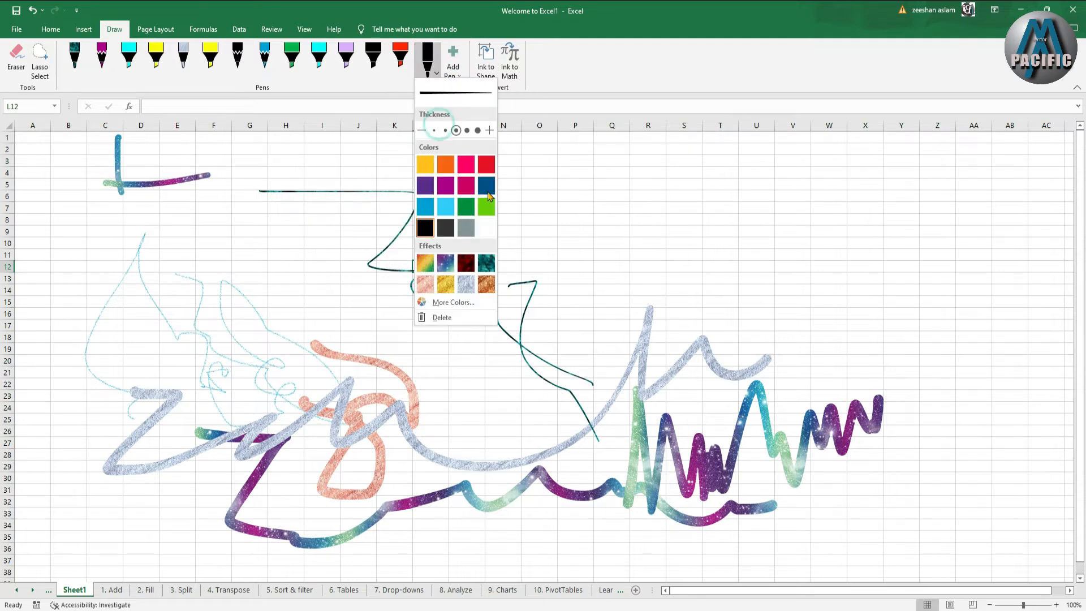
click(478, 130)
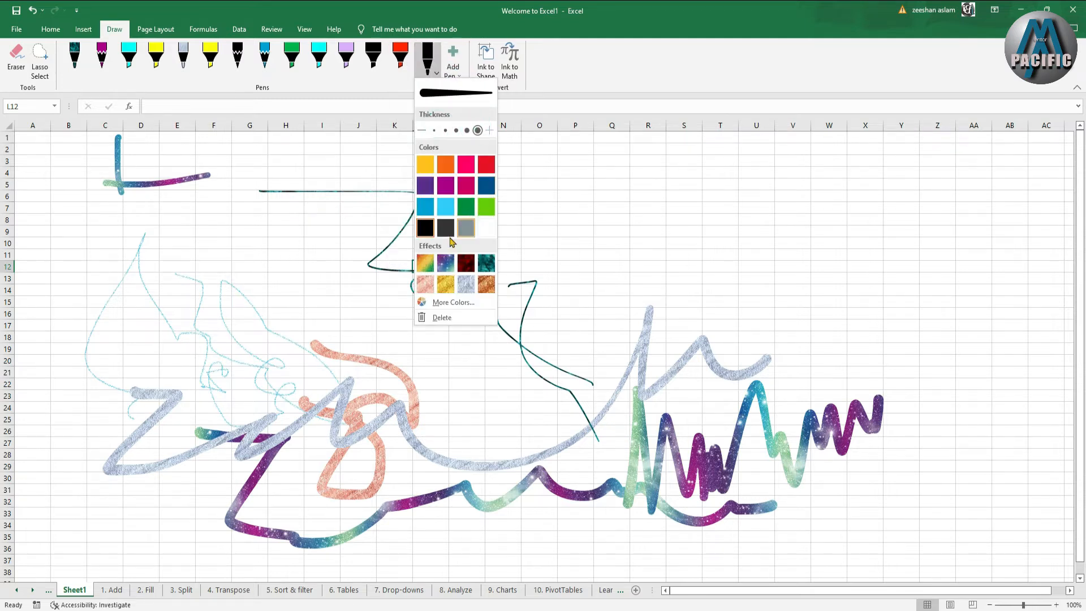
click(486, 263)
Add another pen with the greatest thickness and the dark red effect.
click(450, 75)
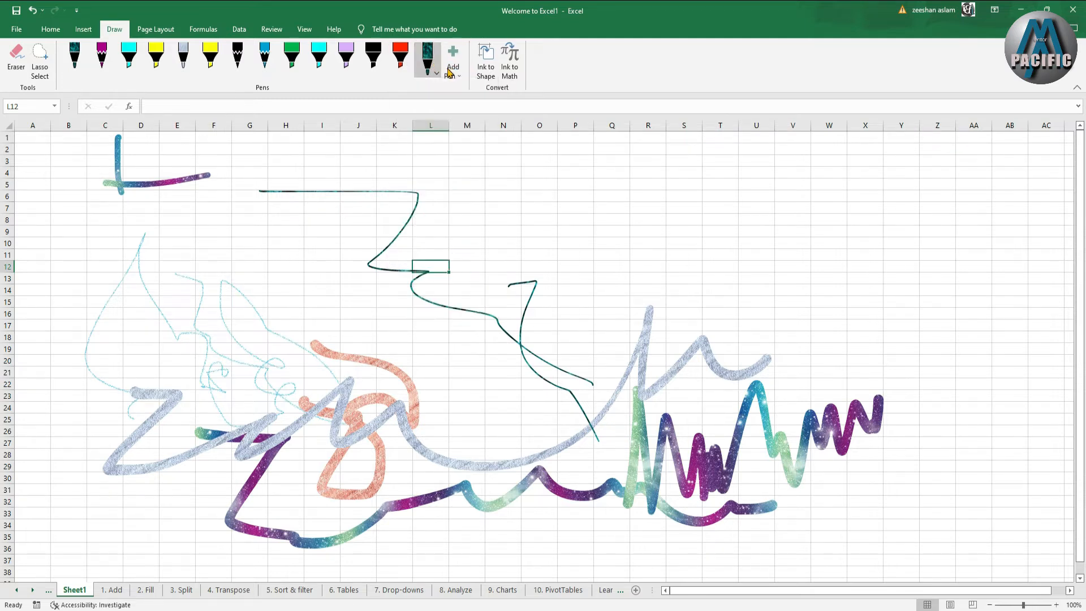
click(471, 120)
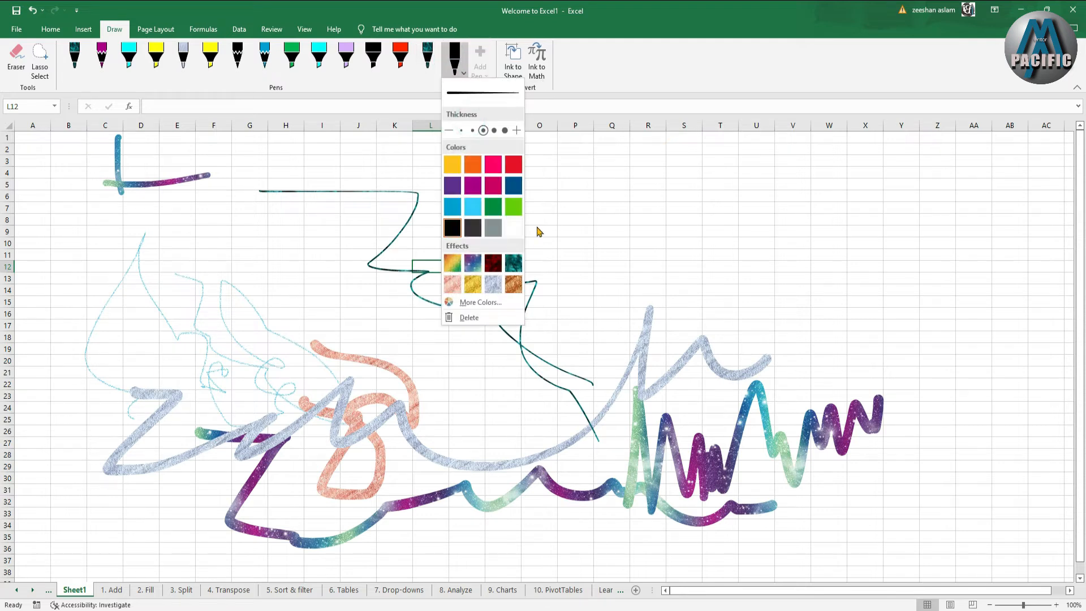
click(505, 130)
click(493, 262)
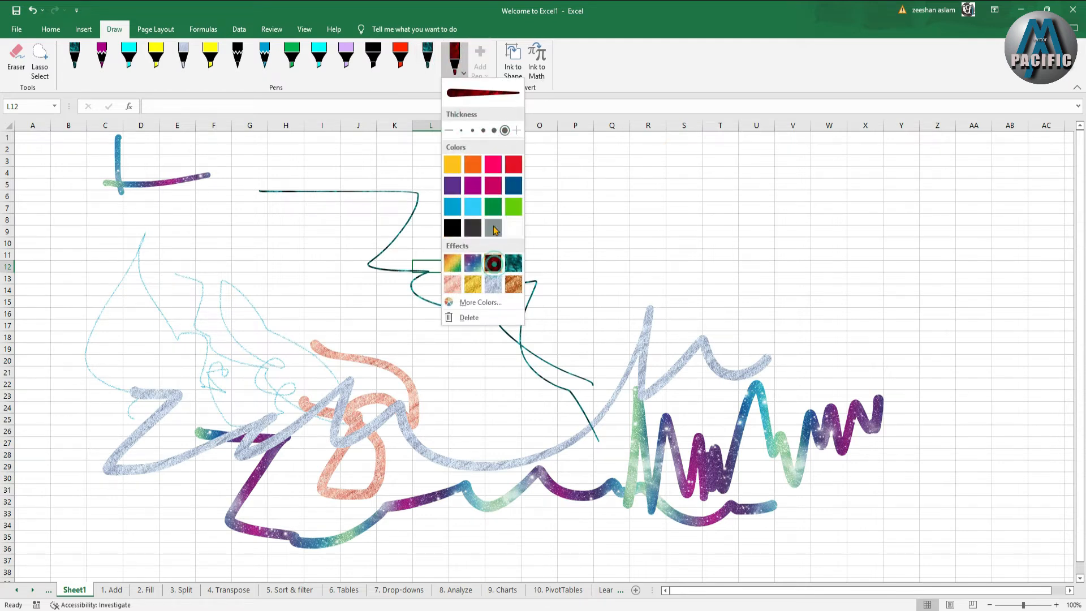
Try to add one more pen to the pen set.
click(480, 70)
click(476, 80)
click(478, 74)
click(478, 75)
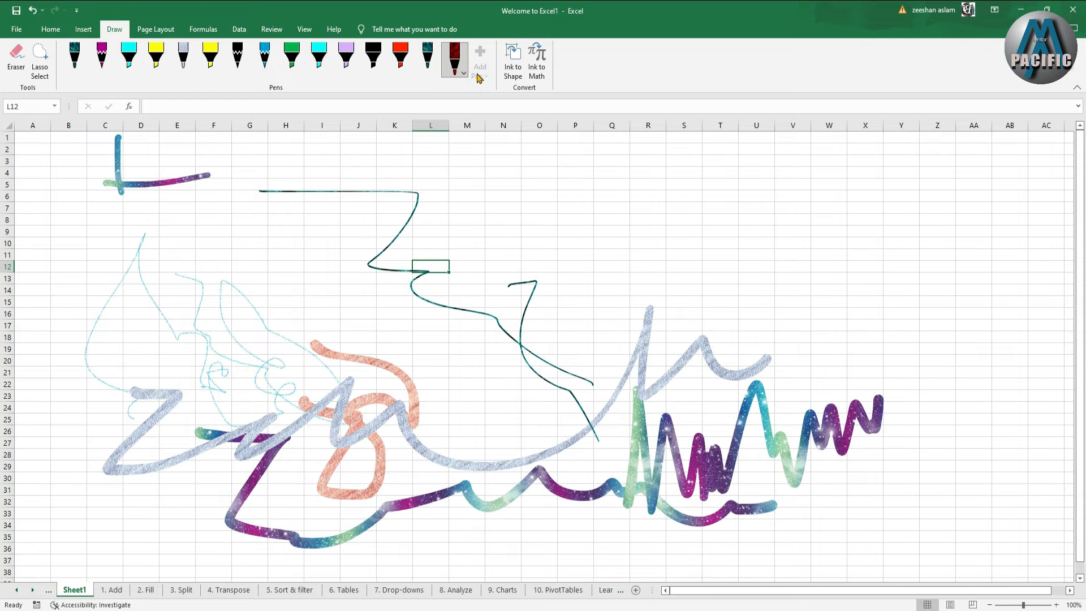
Change the dark red pen to the dark teal effect and draw a thick zigzag stroke from column P to column T.
click(462, 74)
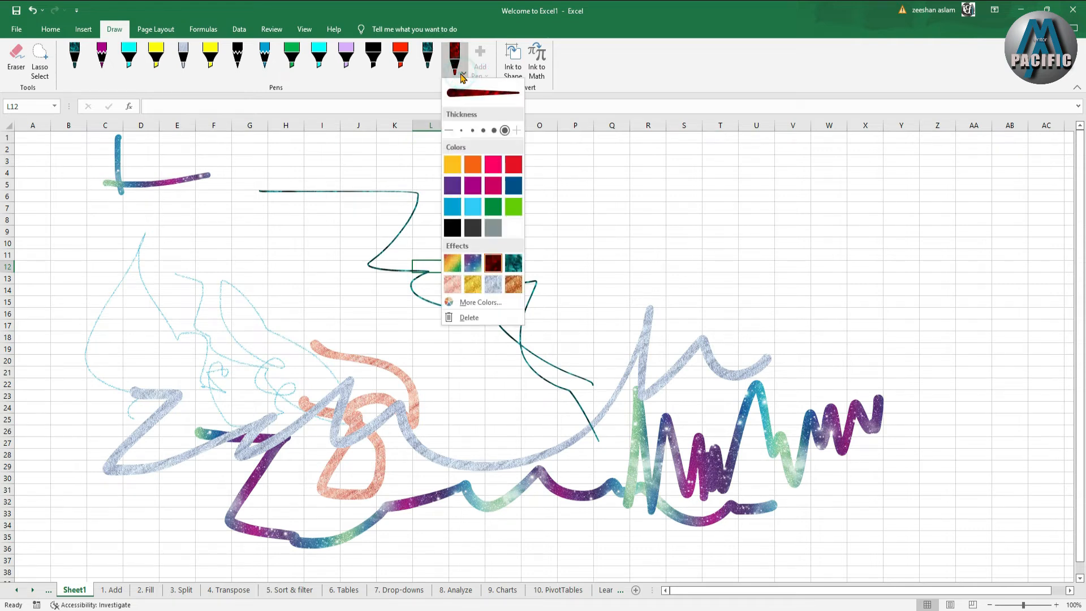
click(493, 285)
click(514, 285)
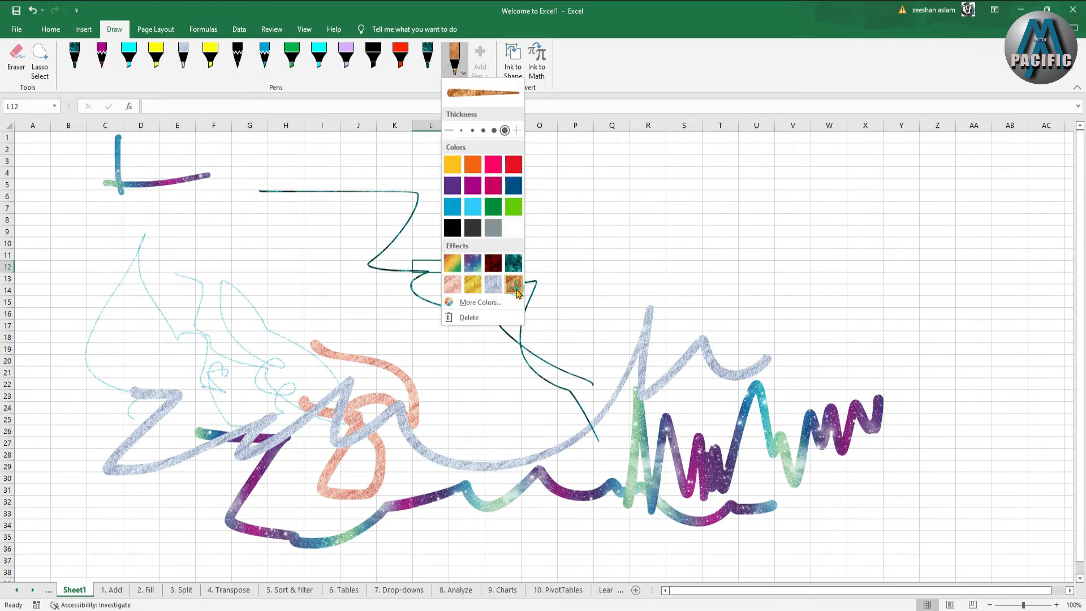
click(513, 264)
click(565, 196)
mouse_move(565, 196)
mouse_down()
mouse_move(656, 283)
mouse_move(715, 226)
mouse_up()
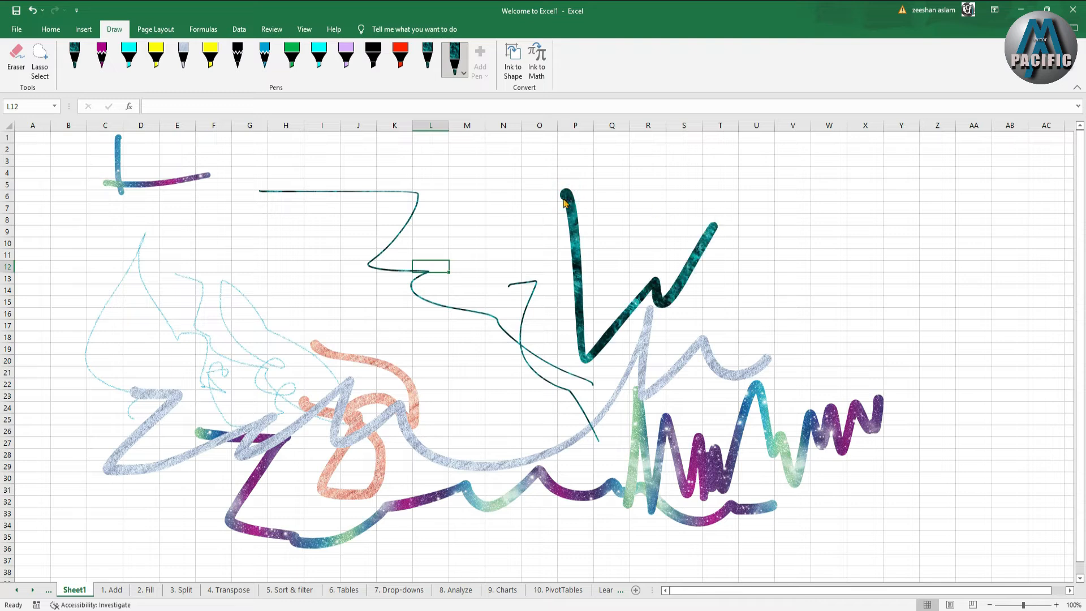
Switch the other thick teal pen to the rainbow effect and draw zigzag and curved strokes across columns G to AC.
click(430, 67)
click(432, 69)
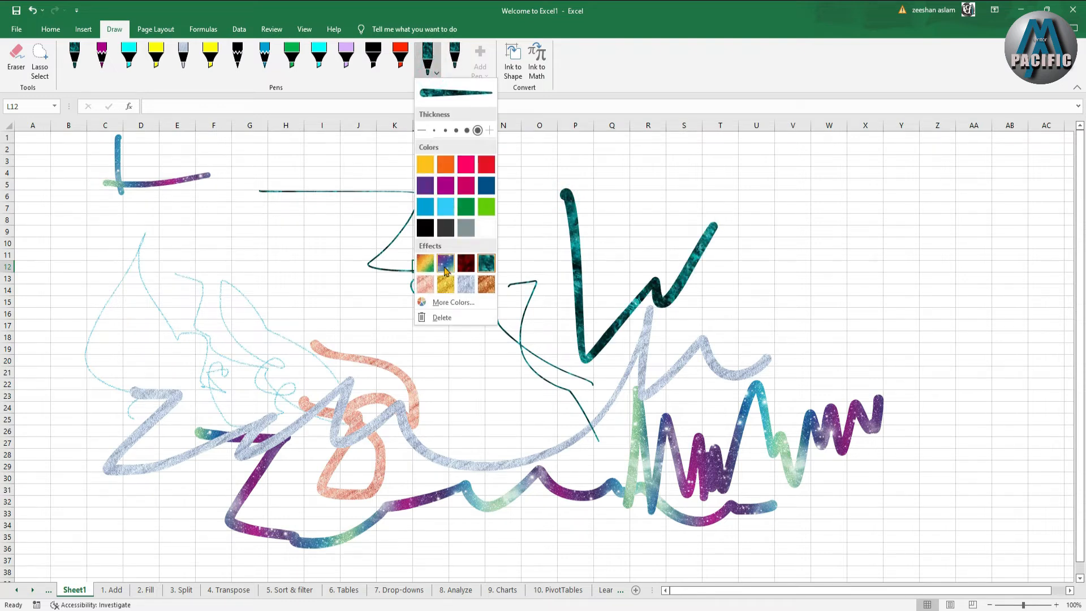
click(425, 268)
mouse_move(324, 228)
mouse_down()
mouse_move(378, 308)
mouse_move(565, 218)
mouse_up()
mouse_move(598, 286)
mouse_down()
mouse_move(755, 264)
mouse_move(1037, 327)
mouse_move(551, 452)
mouse_move(819, 324)
mouse_up()
mouse_move(252, 277)
mouse_down()
mouse_move(443, 351)
mouse_move(869, 455)
mouse_up()
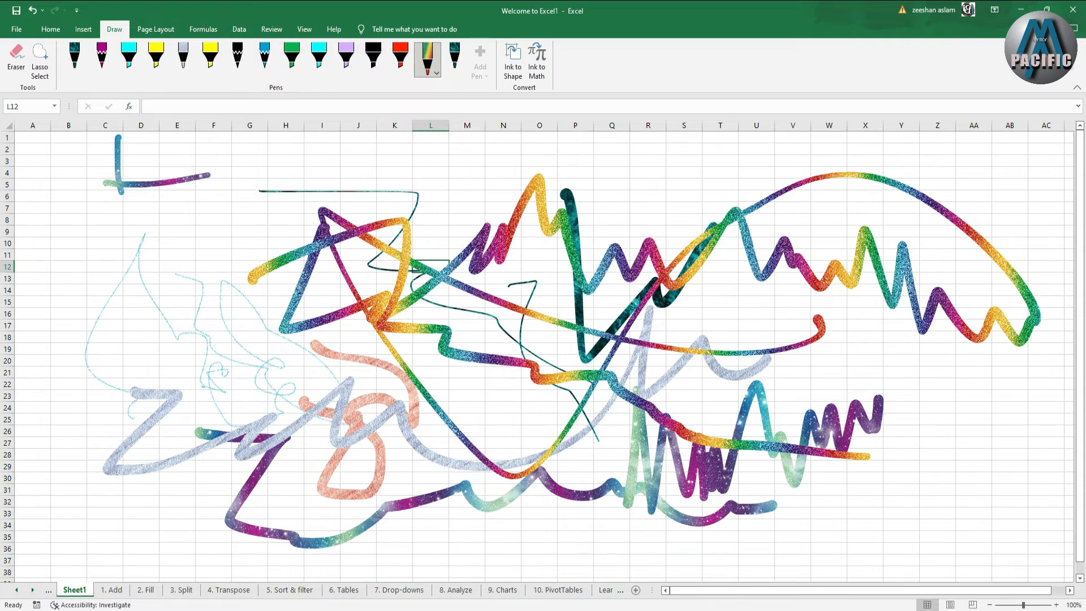
Try to lasso-select the ink strokes across columns F to R.
click(39, 59)
mouse_move(266, 170)
mouse_down()
mouse_move(633, 449)
mouse_move(701, 334)
mouse_move(449, 187)
mouse_move(584, 150)
mouse_move(725, 161)
mouse_up()
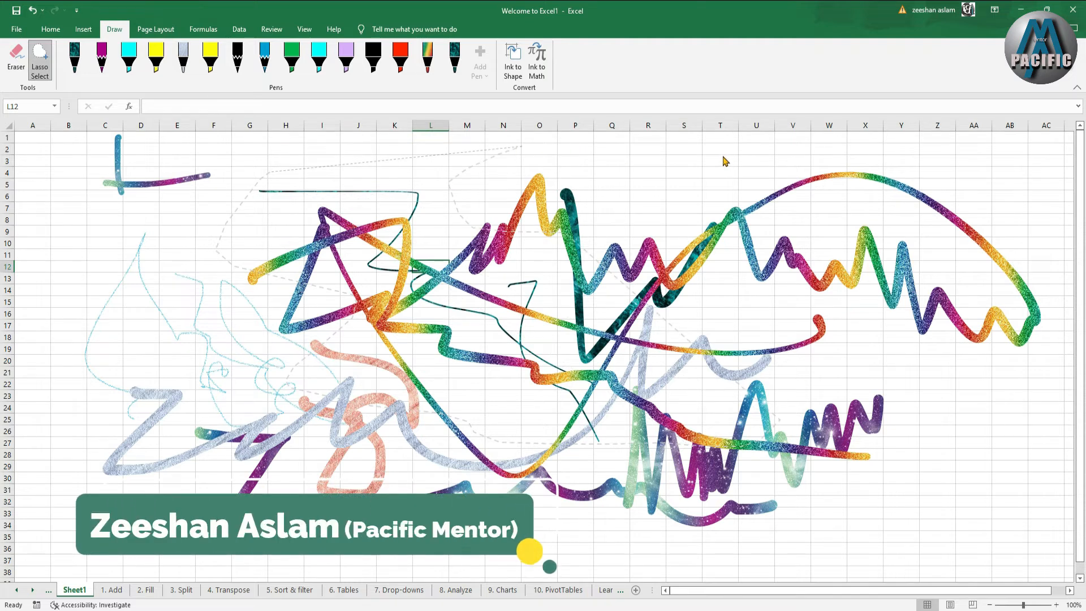
click(501, 189)
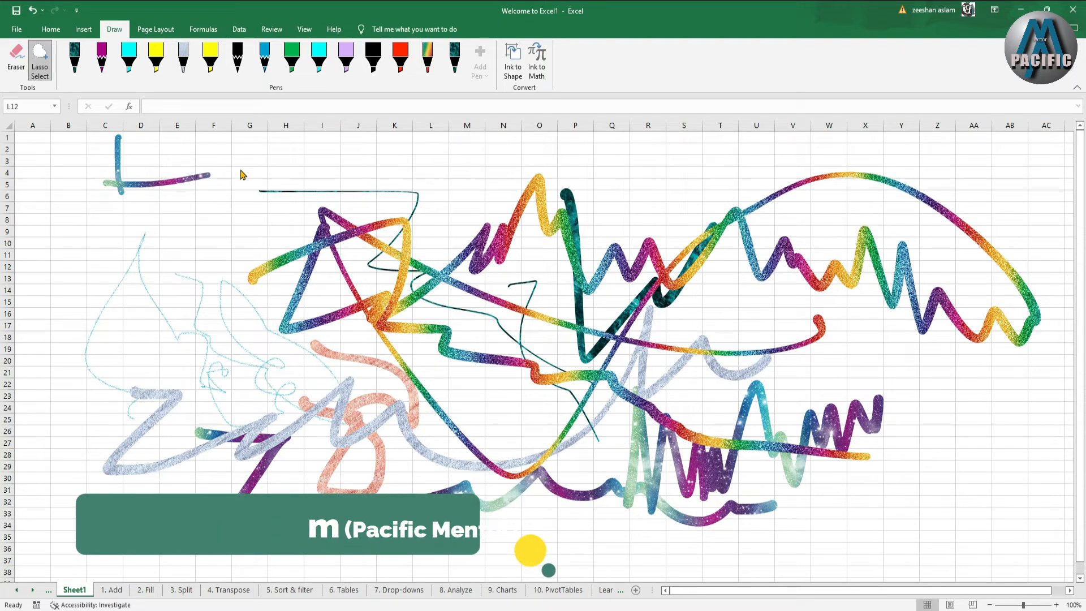
click(38, 69)
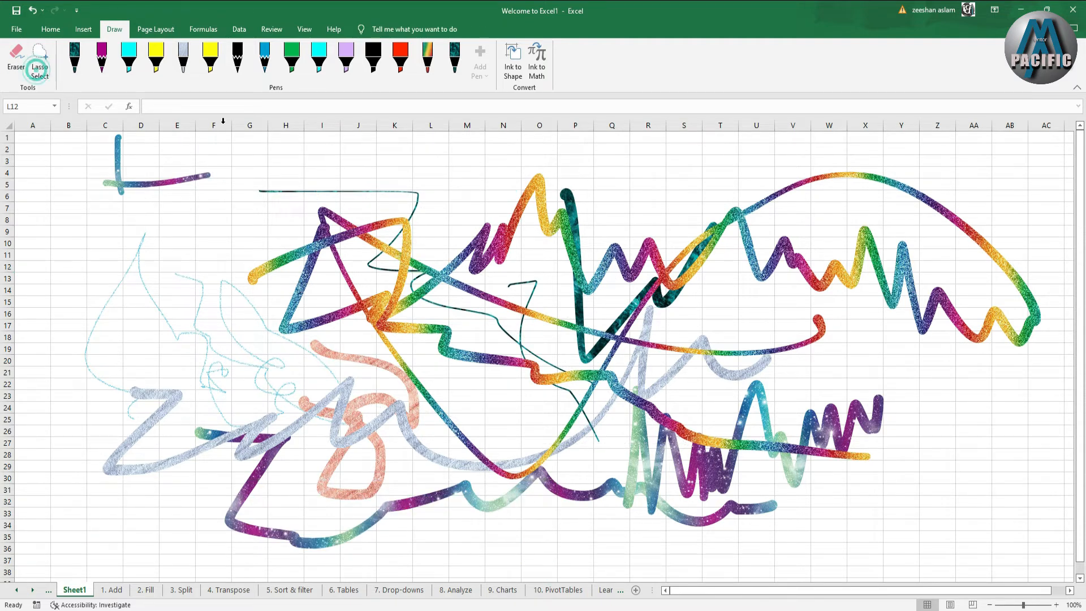
Delete the large rainbow ink drawing that spans columns G to AC.
click(233, 164)
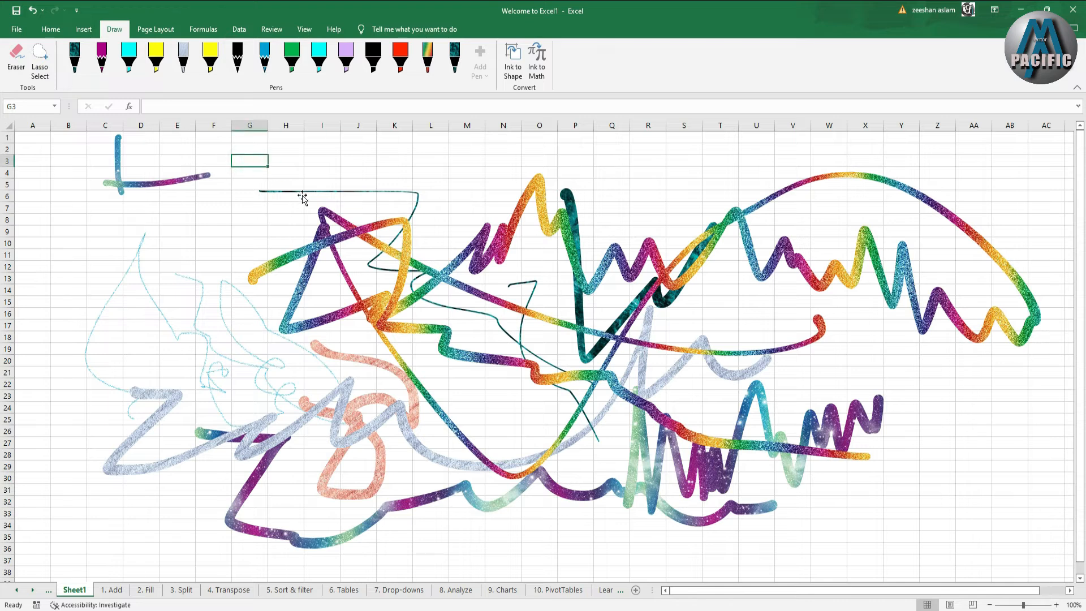
click(320, 213)
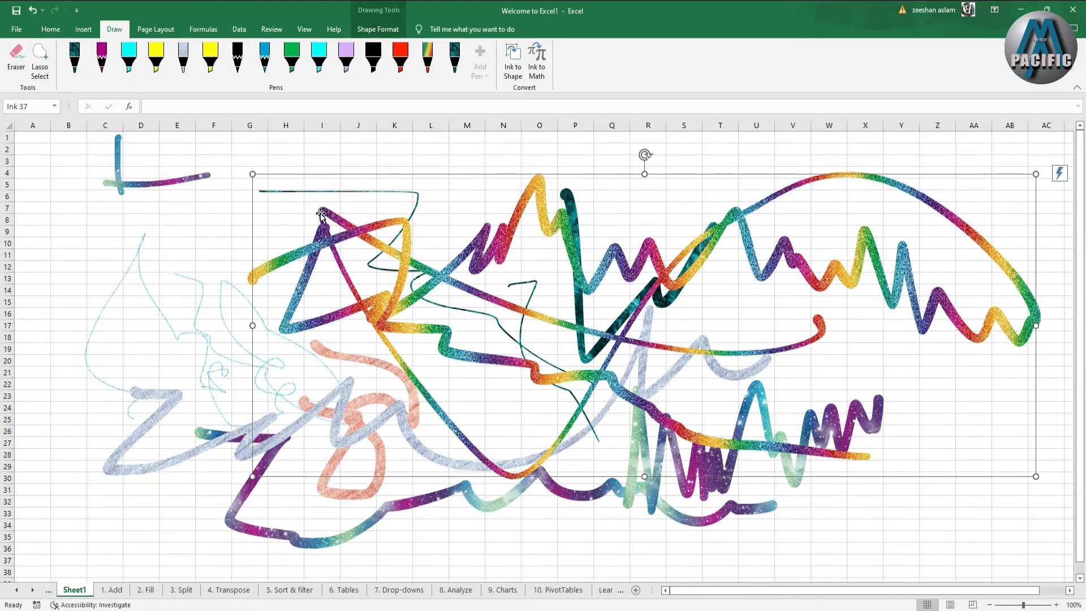
key(Delete)
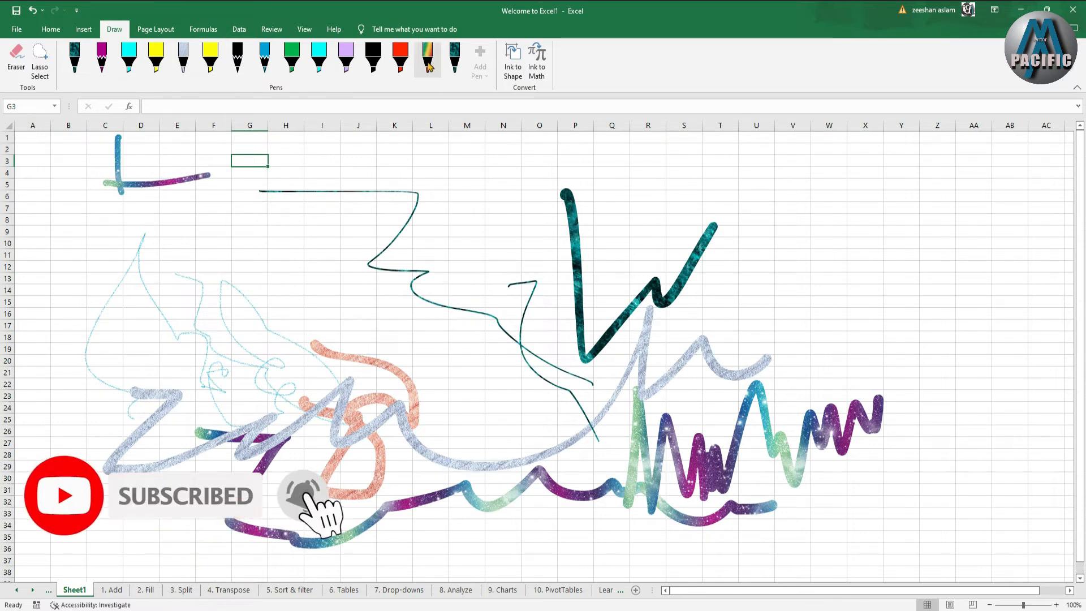
Highlight two small patches near G2 and I2, the dark teal zigzag and the end of the grey stroke with a yellow highlighter.
click(214, 61)
mouse_move(247, 153)
mouse_down()
mouse_move(252, 164)
mouse_move(308, 161)
mouse_up()
mouse_move(553, 165)
mouse_down()
mouse_move(589, 230)
mouse_move(609, 317)
mouse_move(769, 179)
mouse_up()
drag(713, 361, 776, 356)
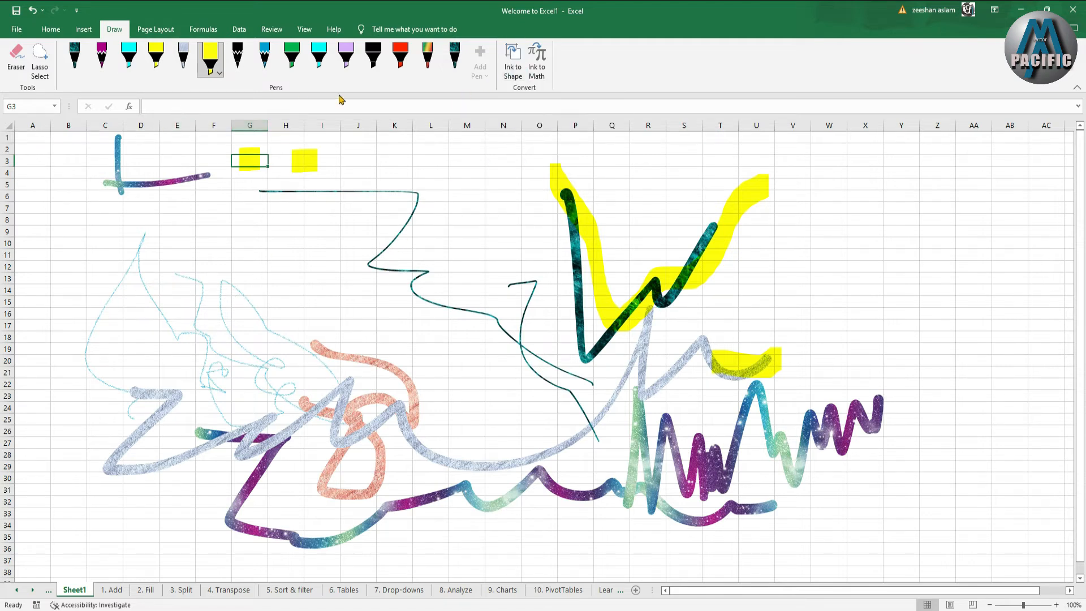
Draw large curved, zigzag and straight strokes across columns F to AB with the rainbow pen.
click(427, 57)
mouse_move(434, 158)
mouse_down()
mouse_move(295, 235)
mouse_move(516, 319)
mouse_up()
mouse_move(542, 360)
mouse_down()
mouse_move(339, 478)
mouse_move(288, 345)
mouse_up()
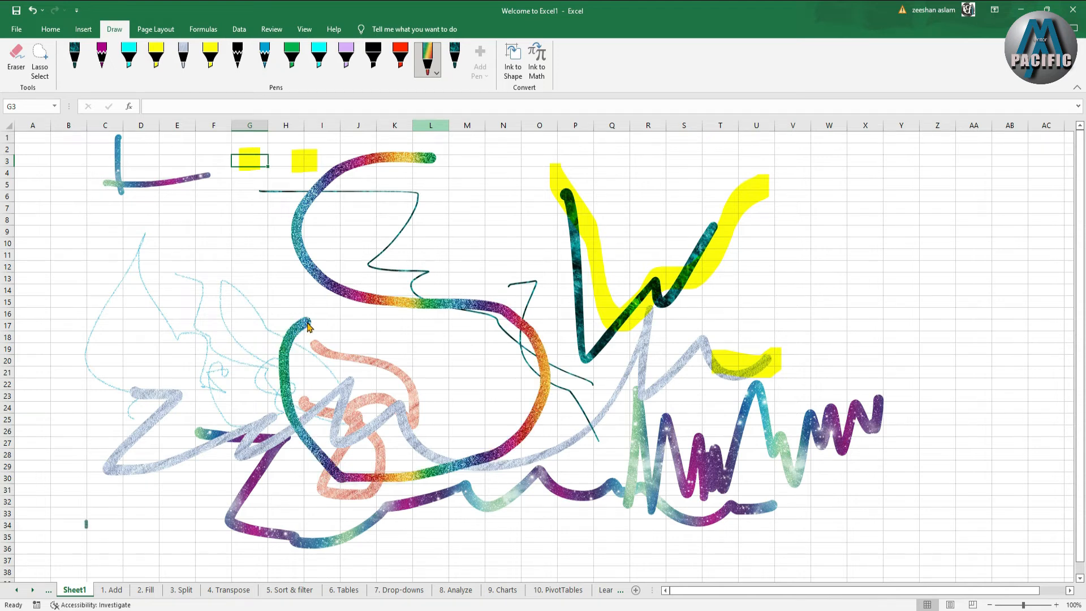
mouse_move(480, 182)
mouse_down()
mouse_move(635, 171)
mouse_move(642, 272)
mouse_move(545, 519)
mouse_move(893, 384)
mouse_move(891, 364)
mouse_move(309, 401)
mouse_move(225, 379)
mouse_up()
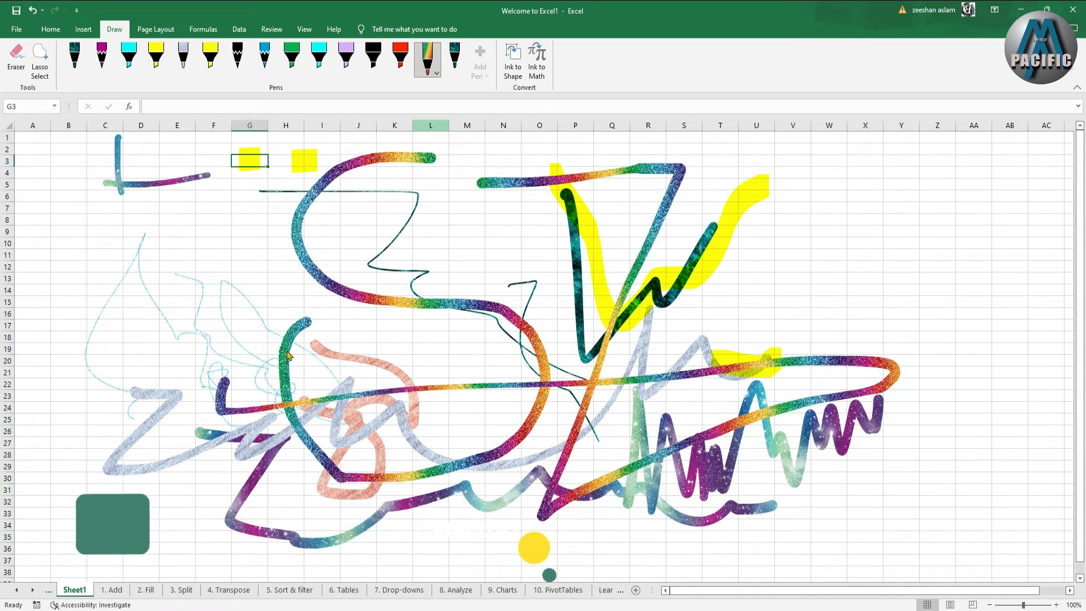
drag(288, 355, 998, 247)
mouse_move(655, 278)
mouse_down()
mouse_move(218, 301)
mouse_move(689, 244)
mouse_up()
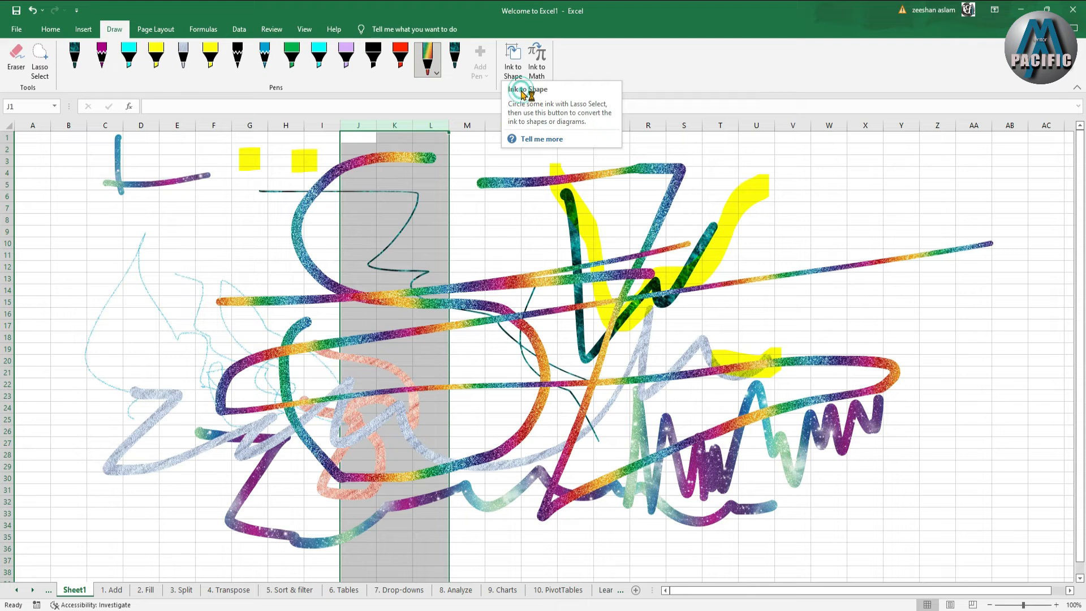
Open the help for Ink to Shape, and close it again.
key(F1)
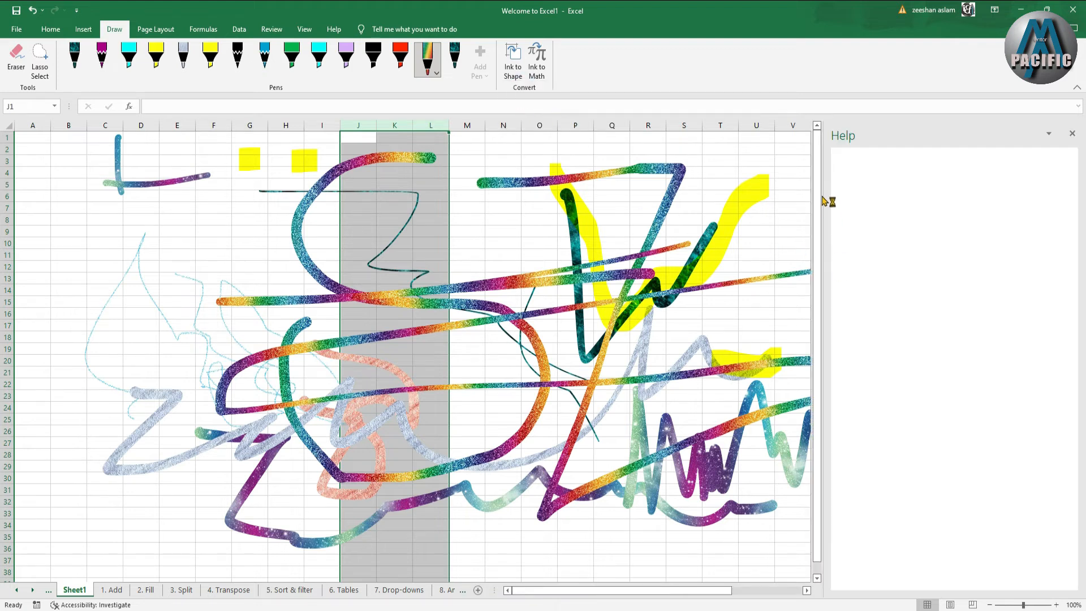
click(1072, 134)
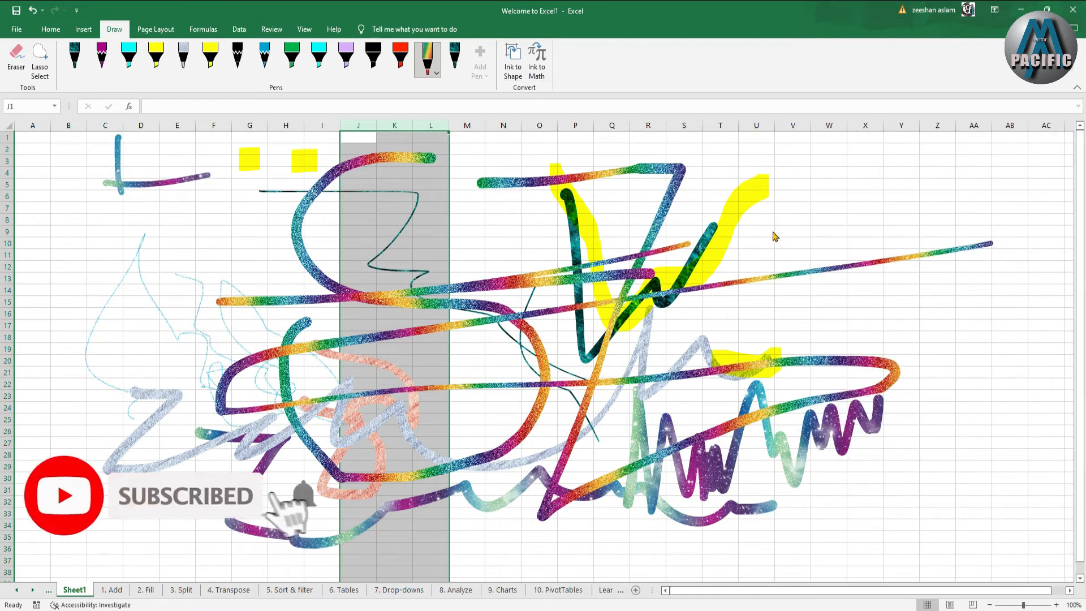
Handwrite the symbols Λνω with subscript 52 using Ink to Math and insert them as an equation in the sheet.
click(537, 59)
drag(452, 395, 531, 393)
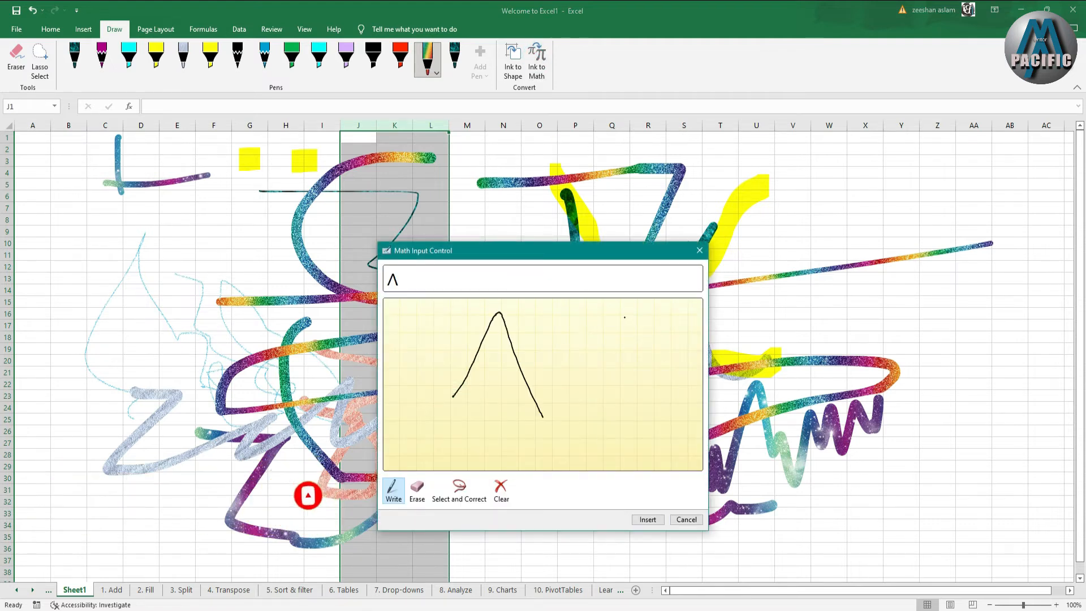
mouse_move(624, 317)
mouse_down()
mouse_move(670, 387)
mouse_move(693, 304)
mouse_move(791, 370)
mouse_up()
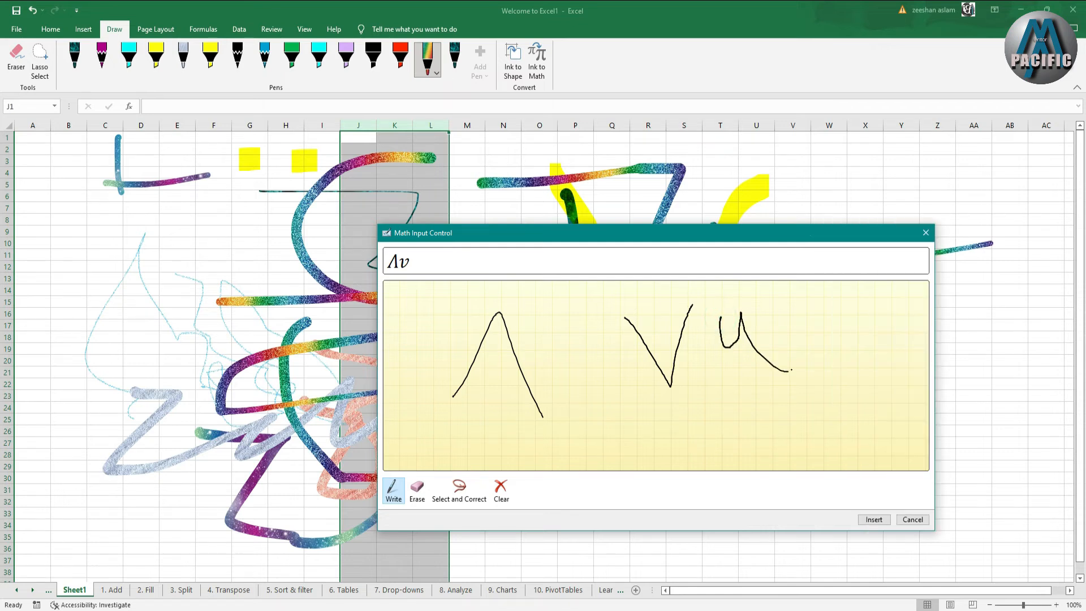
drag(887, 318, 905, 398)
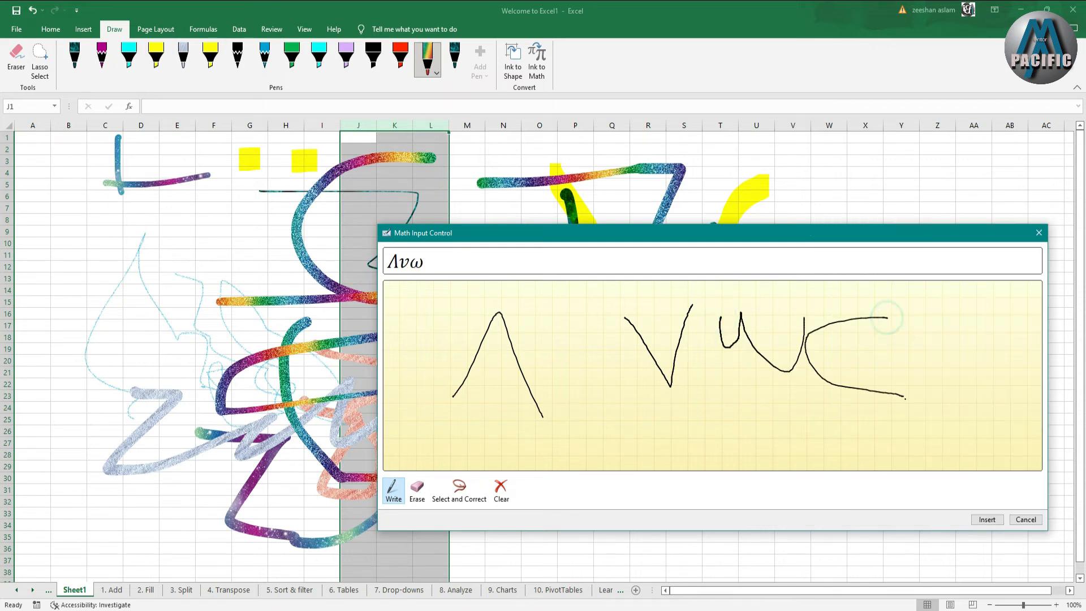
mouse_move(948, 312)
mouse_down()
mouse_move(943, 433)
mouse_move(1003, 383)
mouse_up()
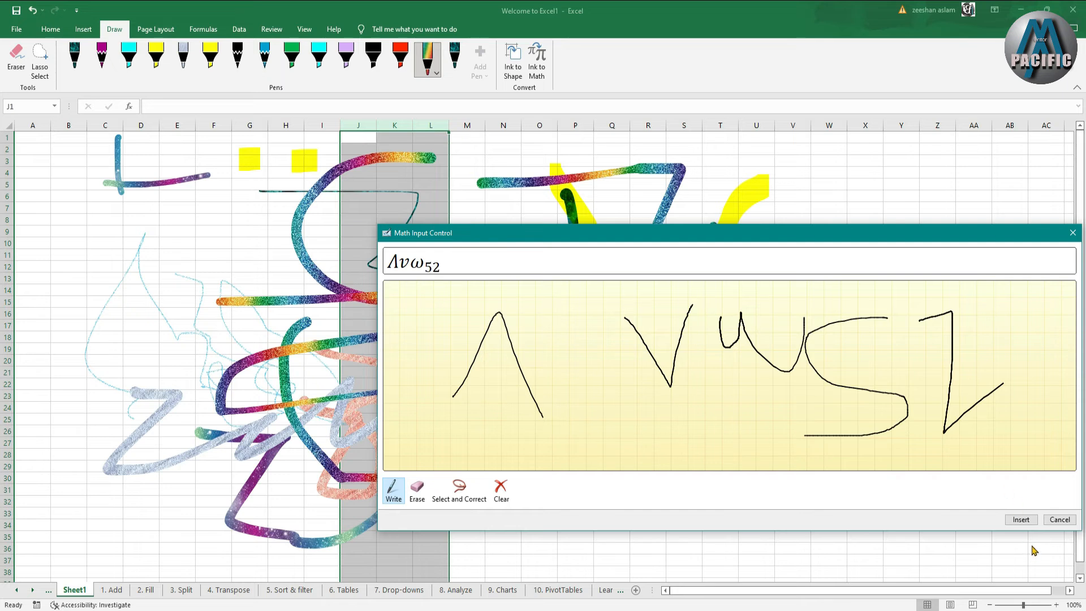
click(1021, 519)
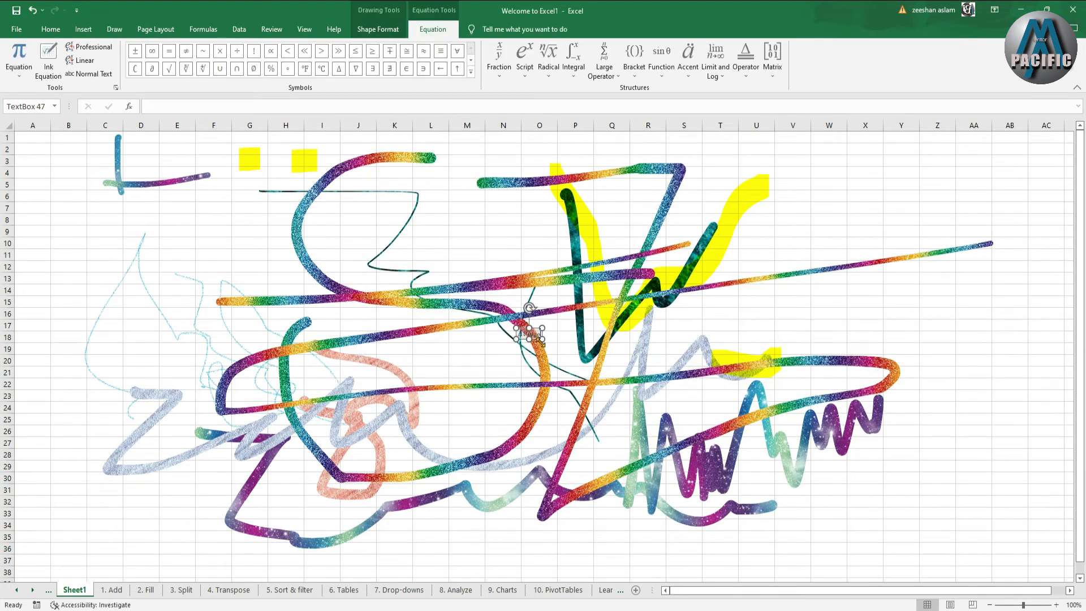
Widen the inserted equation's text box to about 4.29 cm and display its shape formatting options.
drag(542, 341, 608, 339)
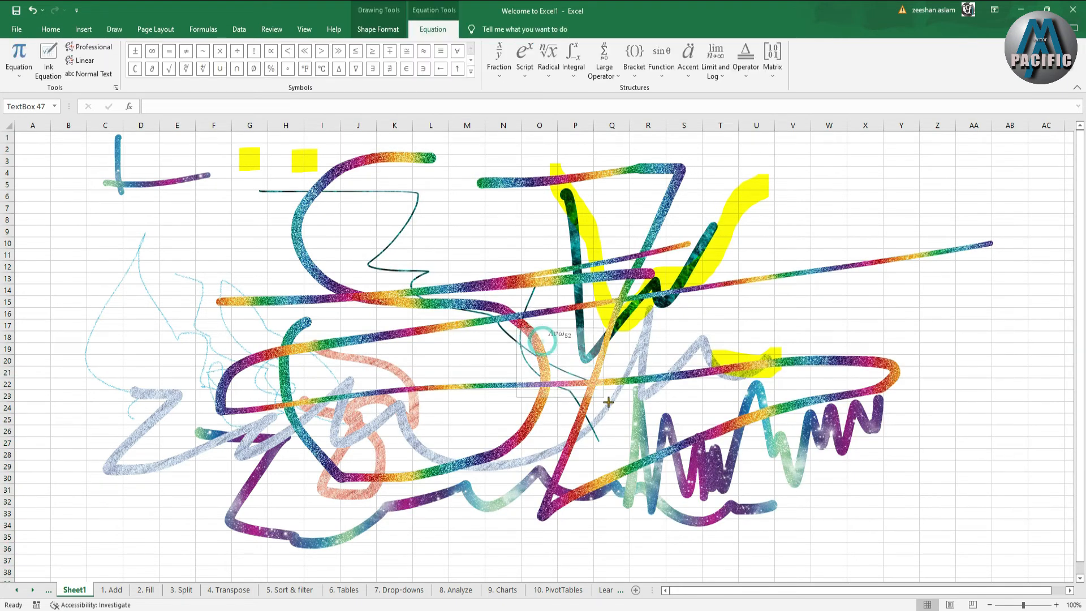
click(568, 334)
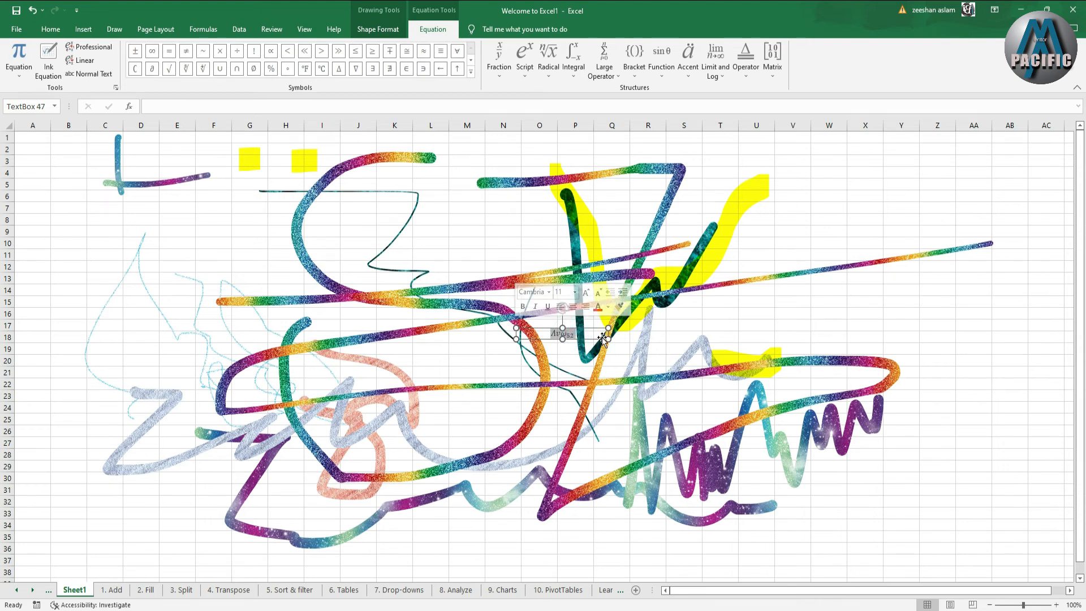
click(369, 28)
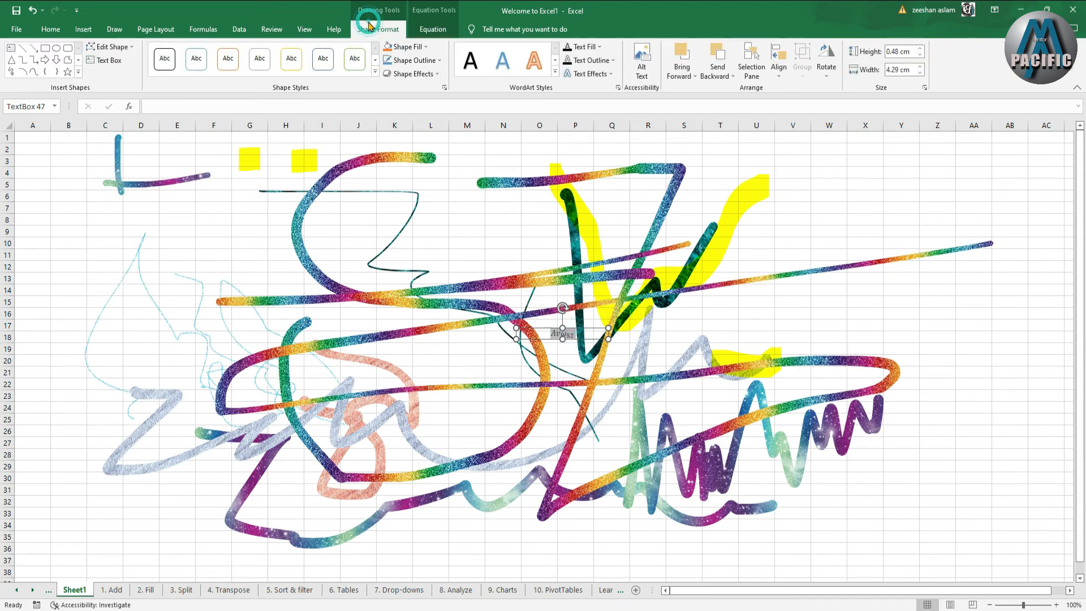
click(310, 236)
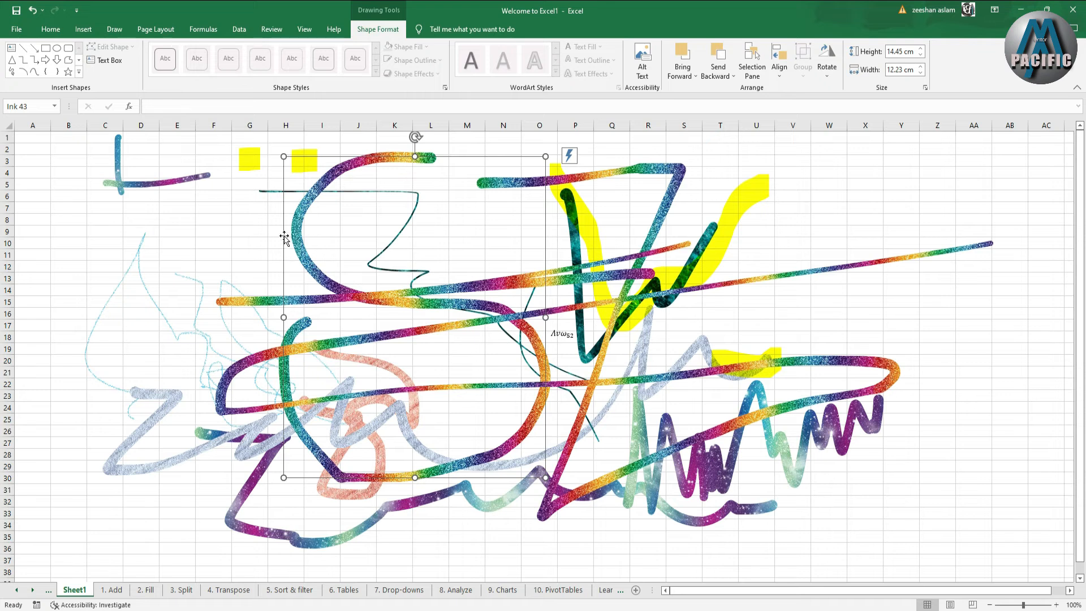
Delete the last dark teal pen from the pen set.
click(114, 29)
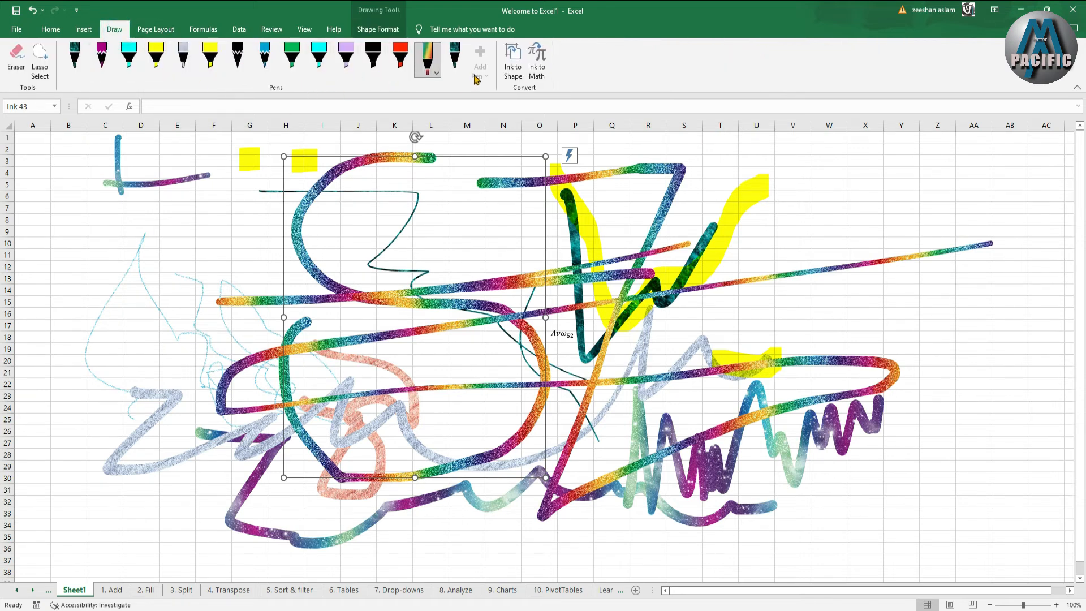
click(453, 66)
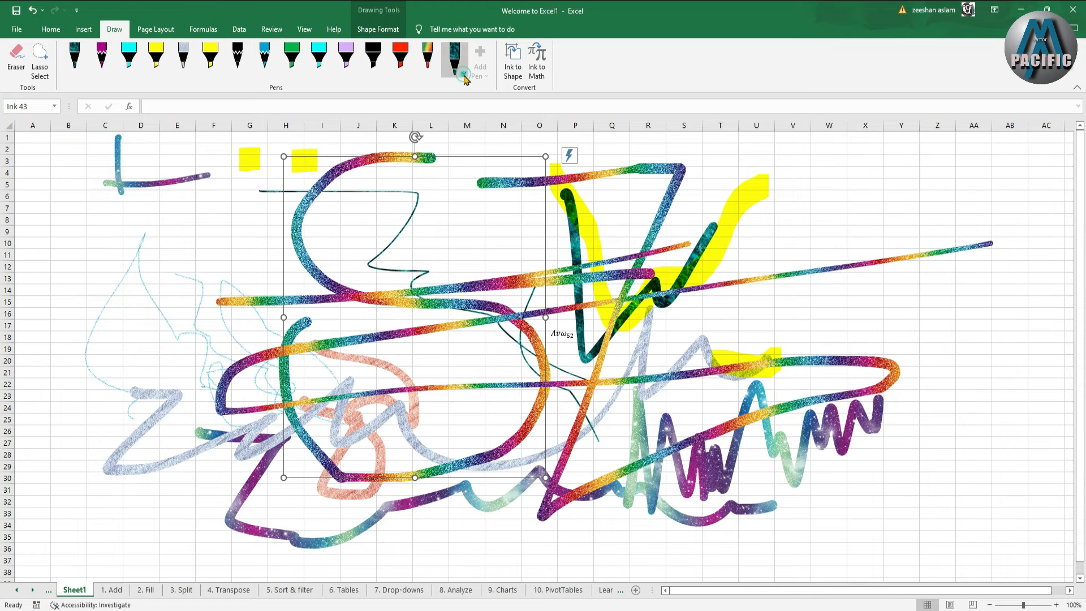
click(464, 75)
click(472, 315)
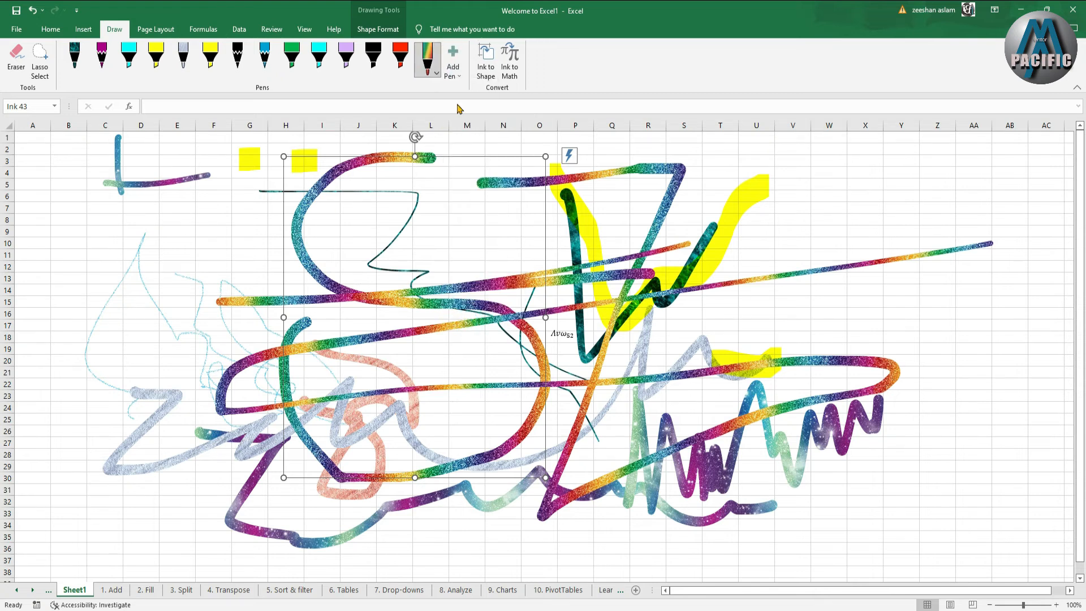
Add a pencil with the greatest preset thickness and dark green color to the pen set.
click(455, 65)
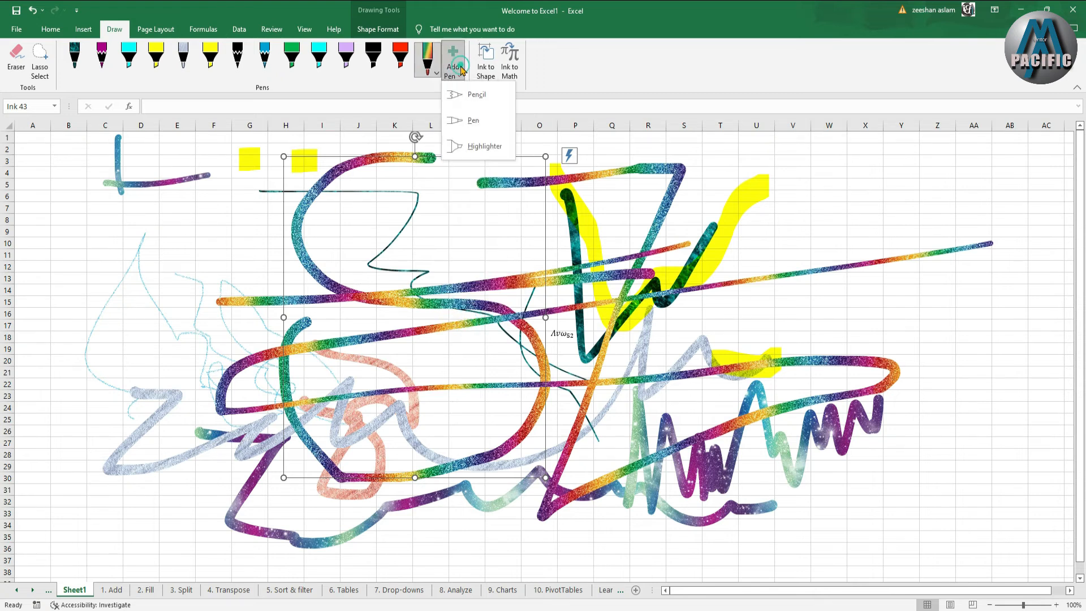
click(473, 93)
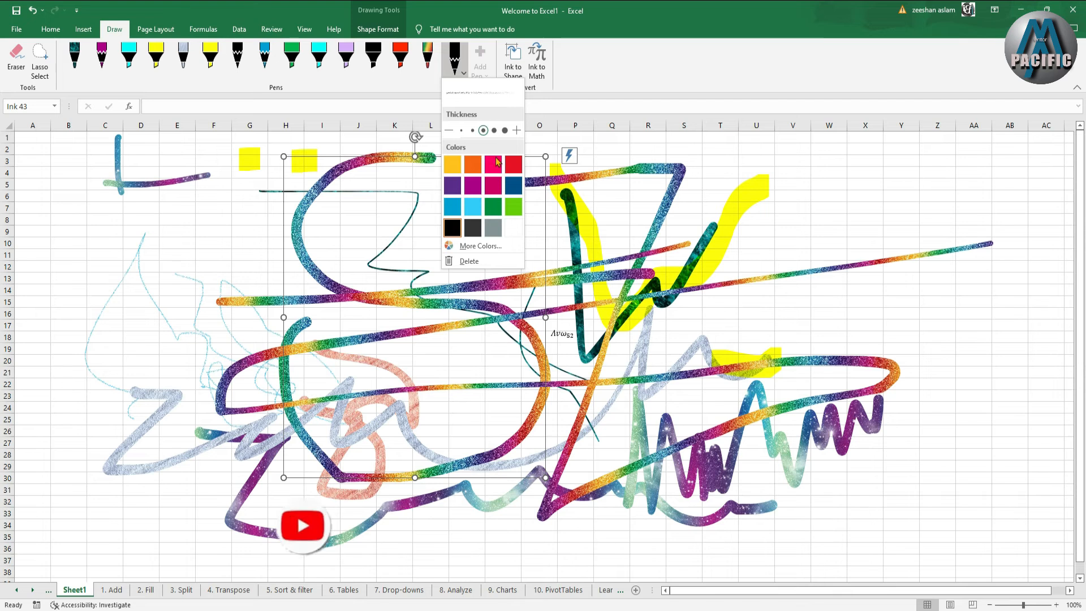
click(505, 130)
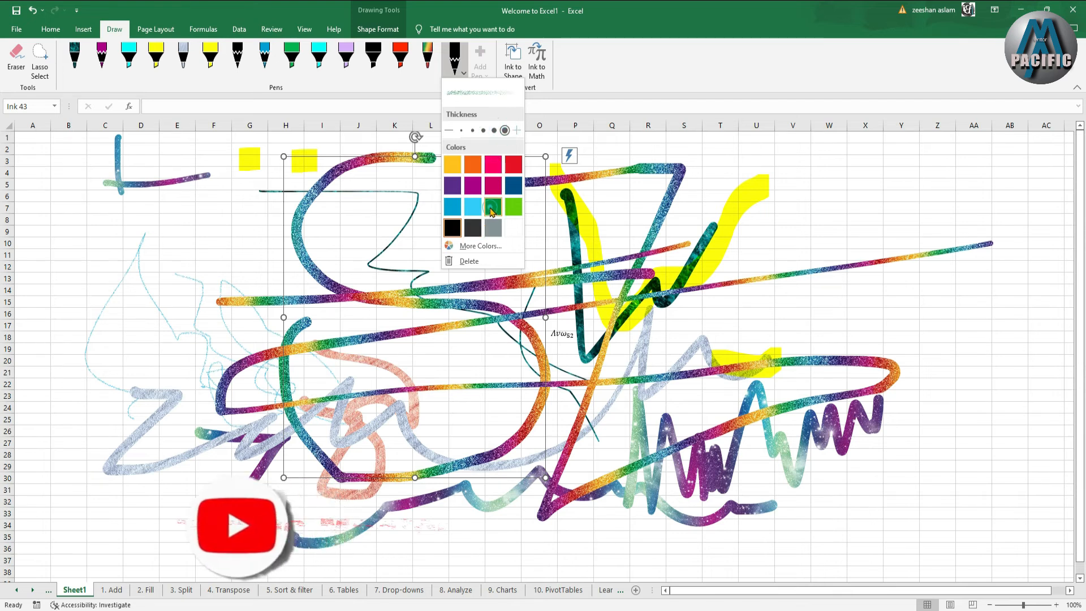
click(492, 207)
click(423, 230)
Scribble zigzags and large loops across columns A to Z with the green pencil.
mouse_move(439, 201)
mouse_down()
mouse_move(473, 261)
mouse_move(474, 198)
mouse_move(444, 226)
mouse_move(371, 249)
mouse_up()
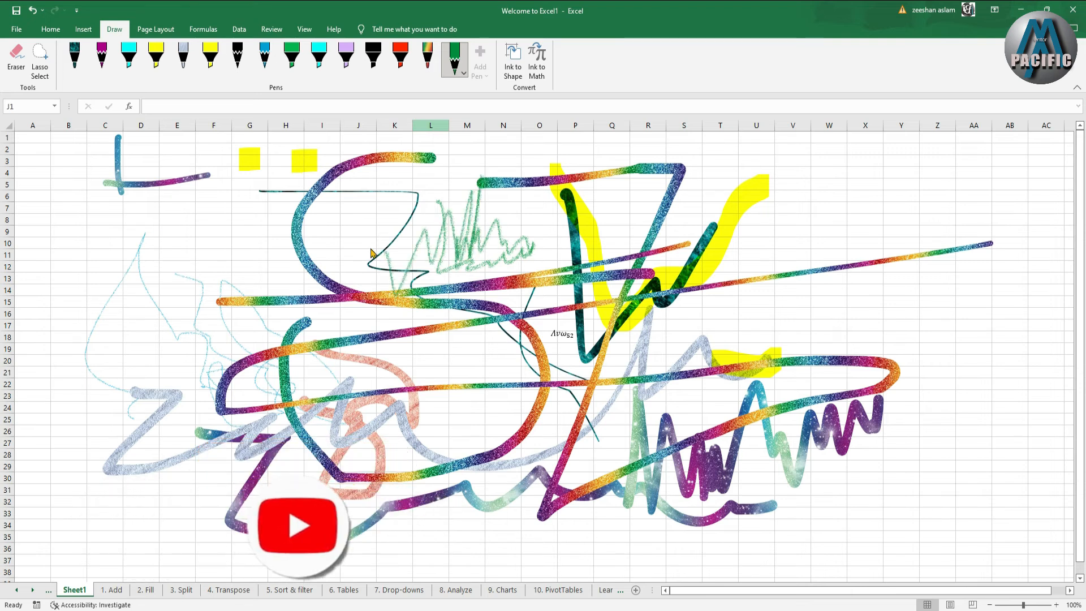
mouse_move(510, 384)
mouse_down()
mouse_move(600, 407)
mouse_move(782, 311)
mouse_move(943, 277)
mouse_move(478, 317)
mouse_move(339, 206)
mouse_move(362, 396)
mouse_move(97, 380)
mouse_move(53, 269)
mouse_up()
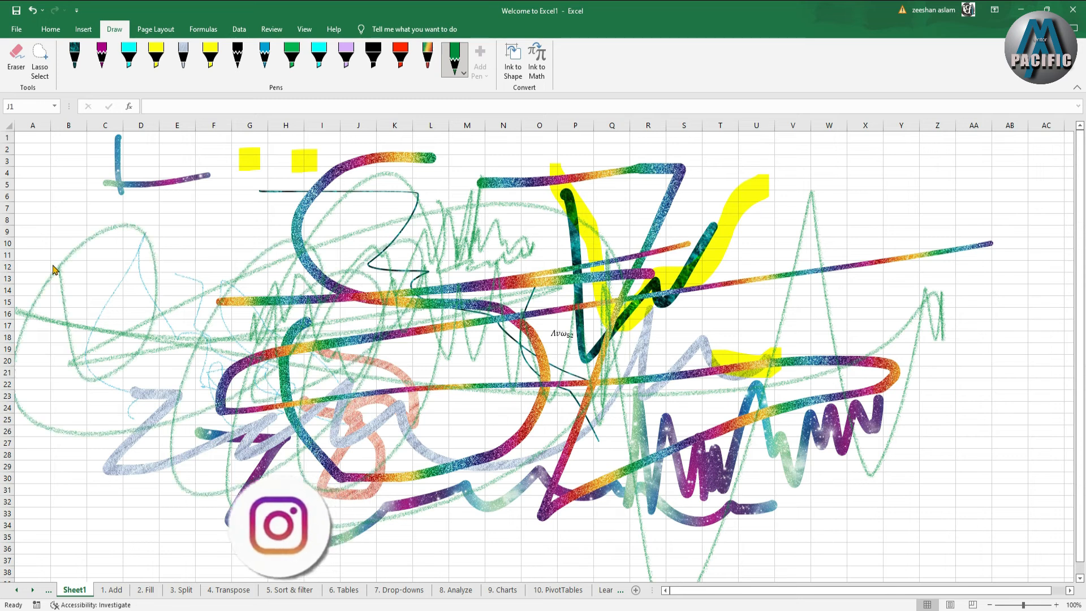